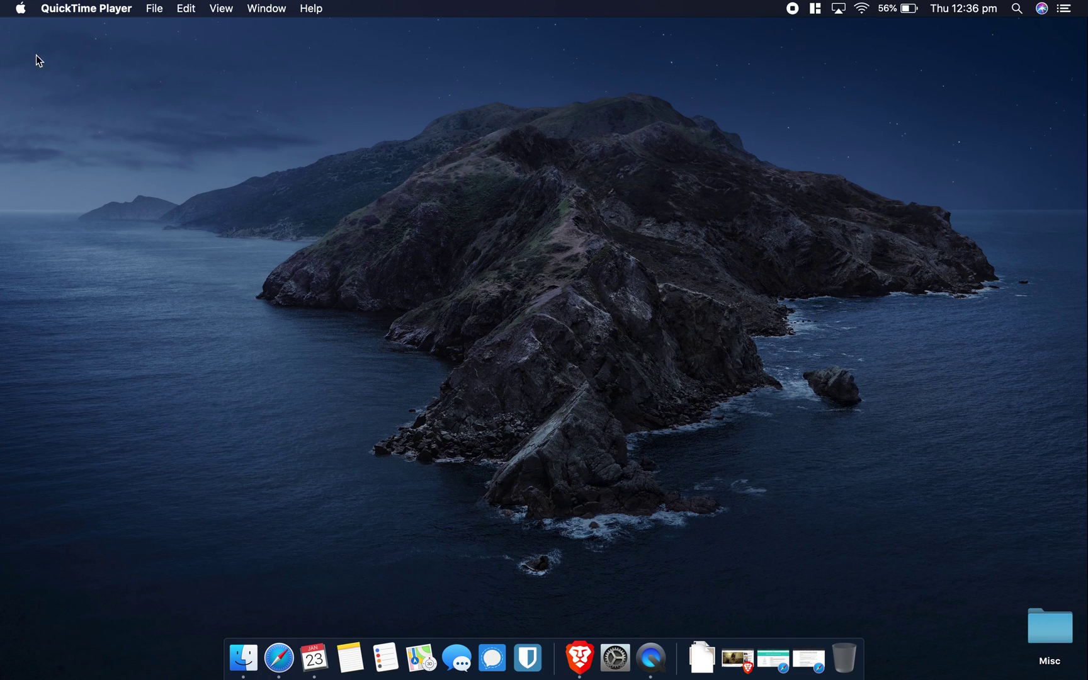
Step: Check the installed macOS version and the available software update, and close both windows
{"action": "left_click", "coordinate": [22, 9]}
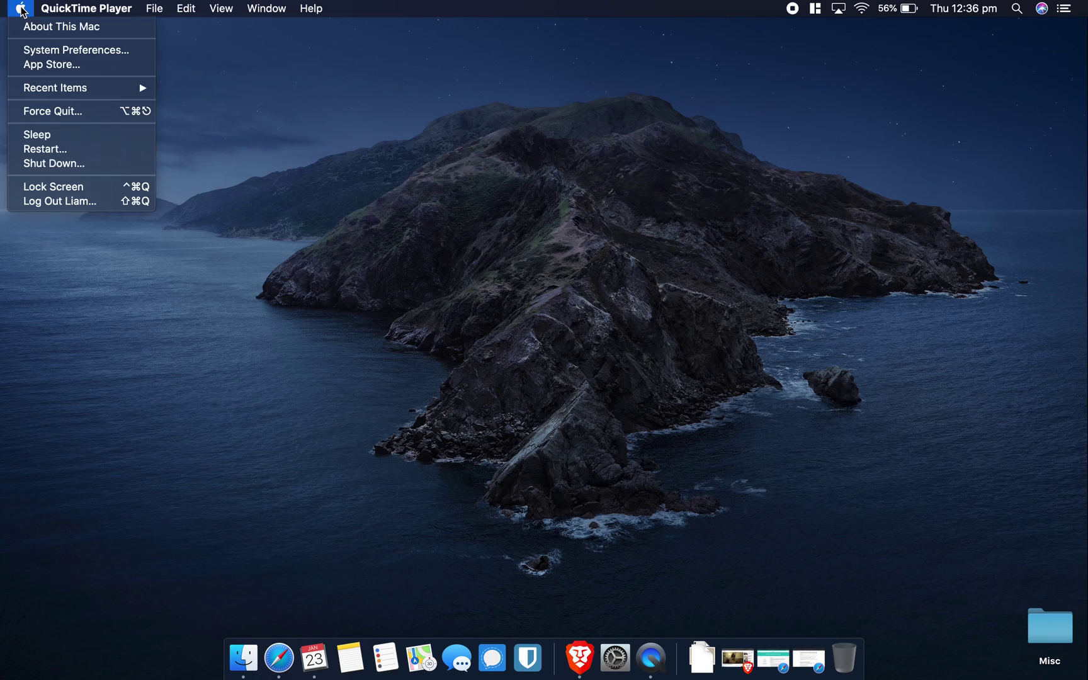
{"action": "left_click", "coordinate": [24, 27]}
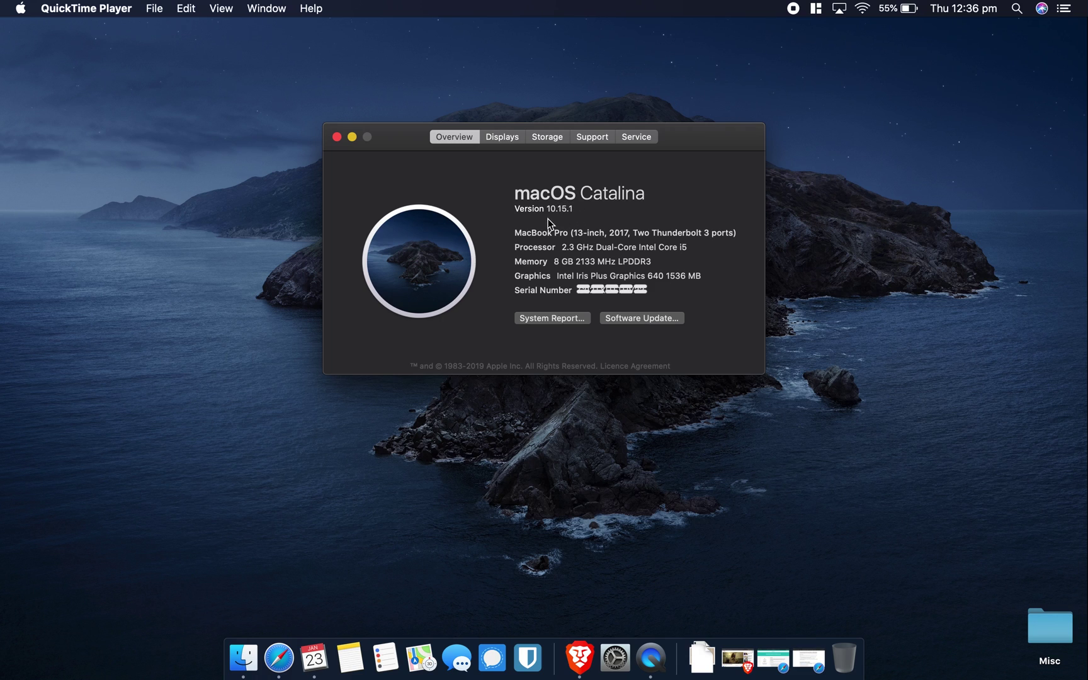
{"action": "left_click", "coordinate": [632, 319]}
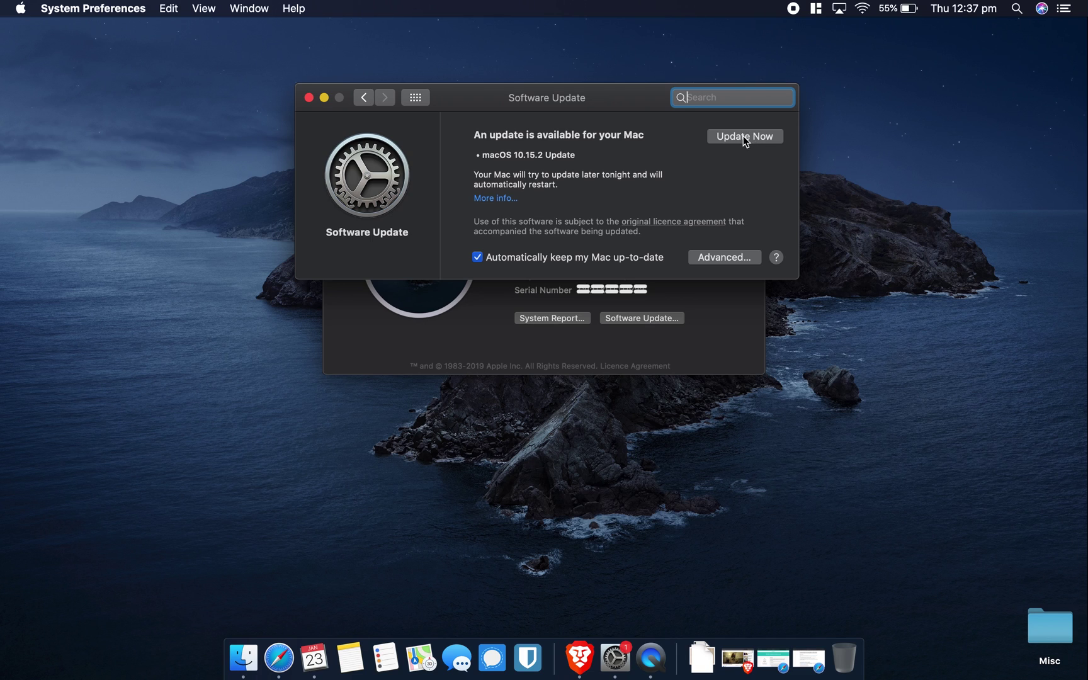
{"action": "left_click", "coordinate": [309, 98]}
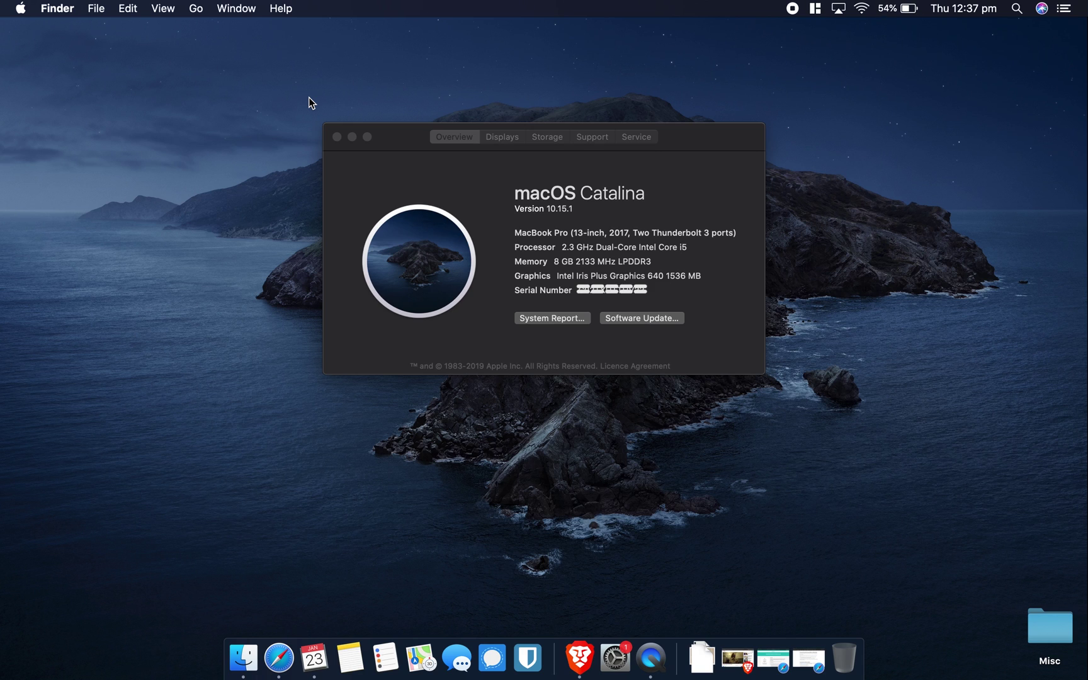
{"action": "left_click", "coordinate": [337, 137]}
Step: Open the Printers & Scanners settings in System Preferences
{"action": "left_click", "coordinate": [21, 8]}
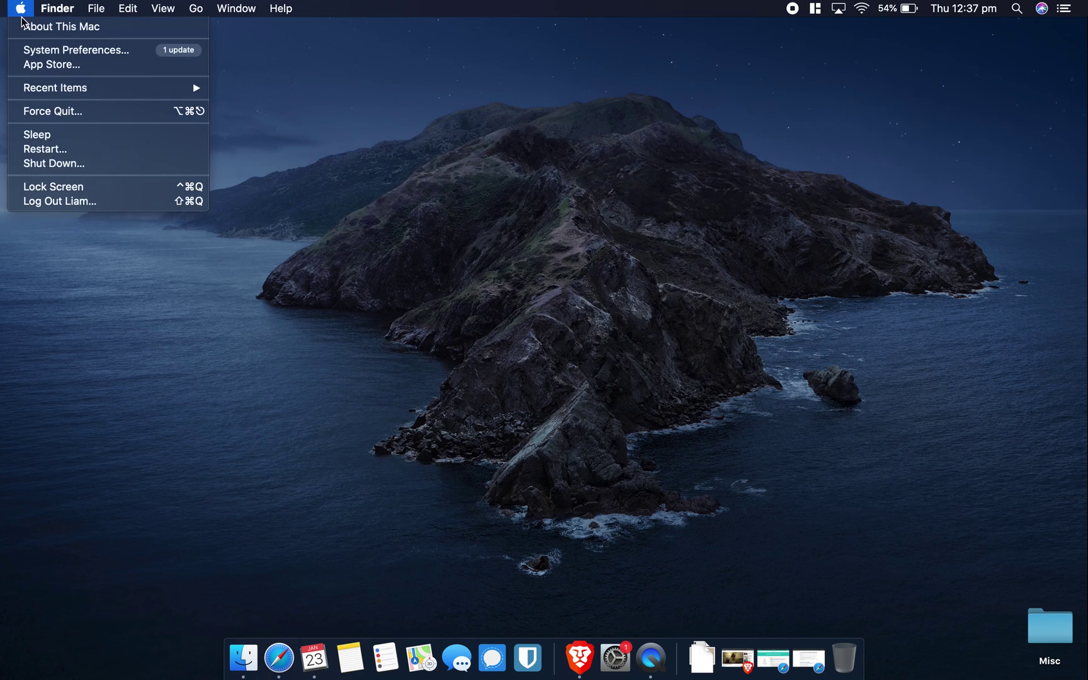
{"action": "left_click", "coordinate": [34, 53]}
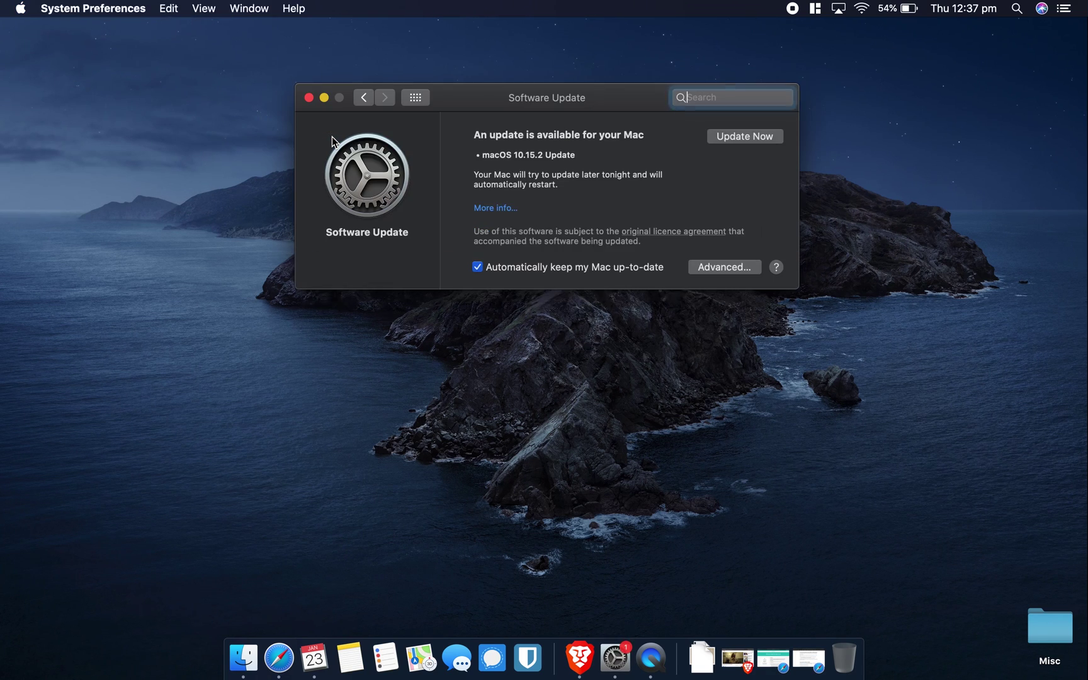
{"action": "left_click", "coordinate": [363, 98]}
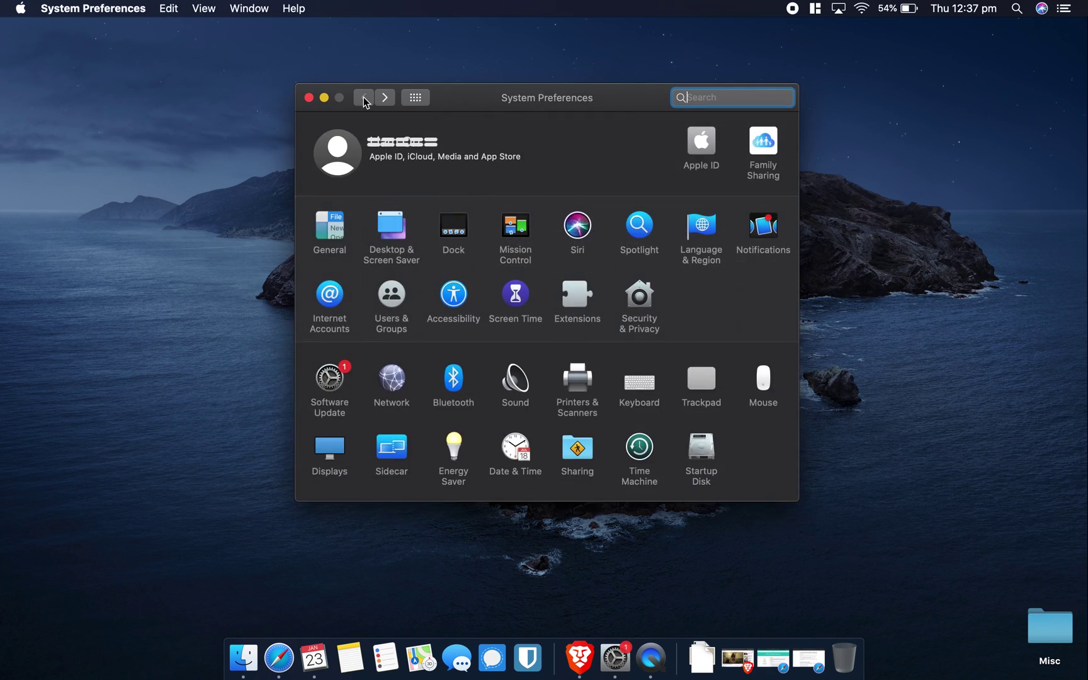
{"action": "left_click", "coordinate": [580, 380]}
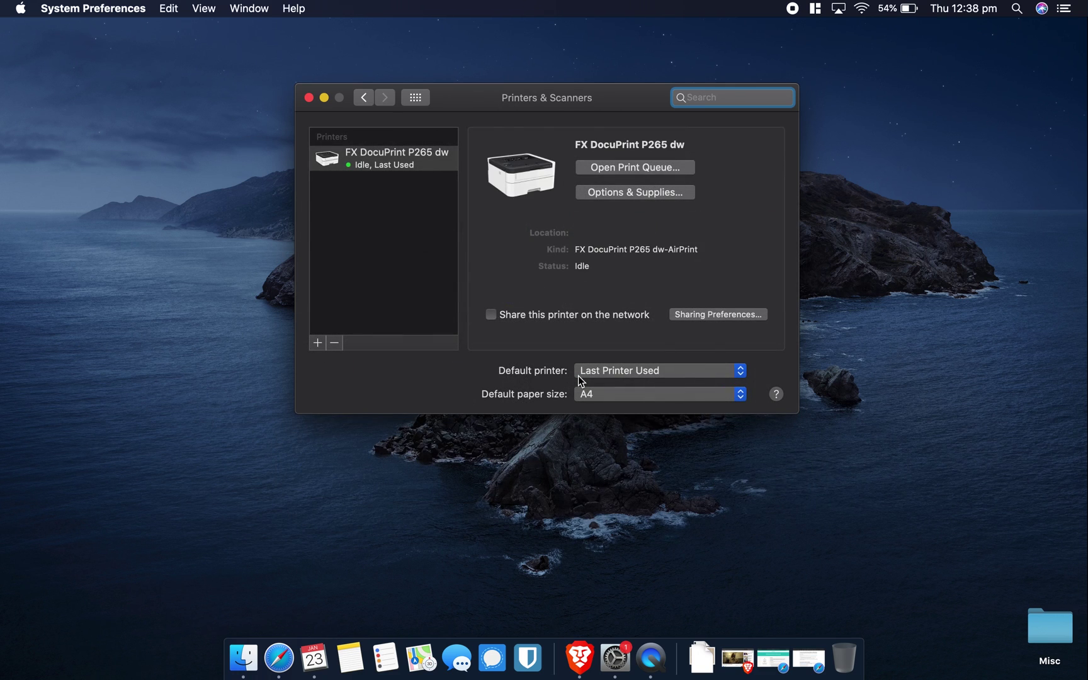
Step: Switch to Safari, read through Apple's support article on printing problems from a Mac or iOS device, and minimise it
{"action": "left_click", "coordinate": [811, 662]}
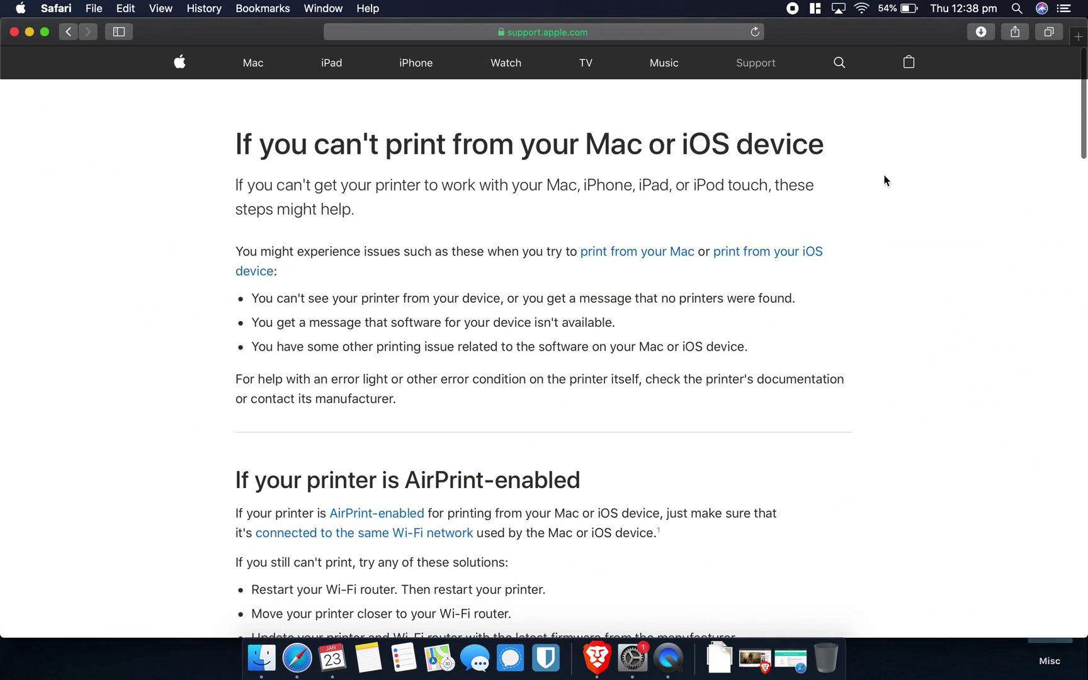
{"action": "scroll", "coordinate": [894, 167], "scroll_direction": "down", "scroll_amount": 10}
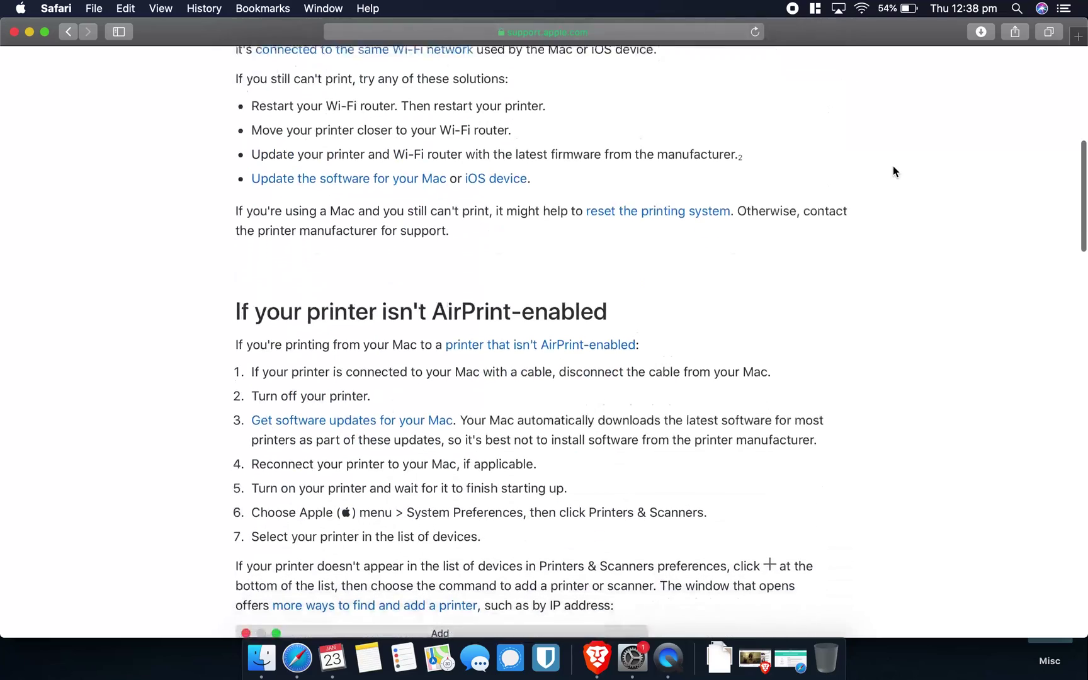
{"action": "scroll", "coordinate": [894, 168], "scroll_direction": "down", "scroll_amount": 20}
{"action": "scroll", "coordinate": [893, 167], "scroll_direction": "down", "scroll_amount": 13}
{"action": "scroll", "coordinate": [893, 167], "scroll_direction": "up", "scroll_amount": 20}
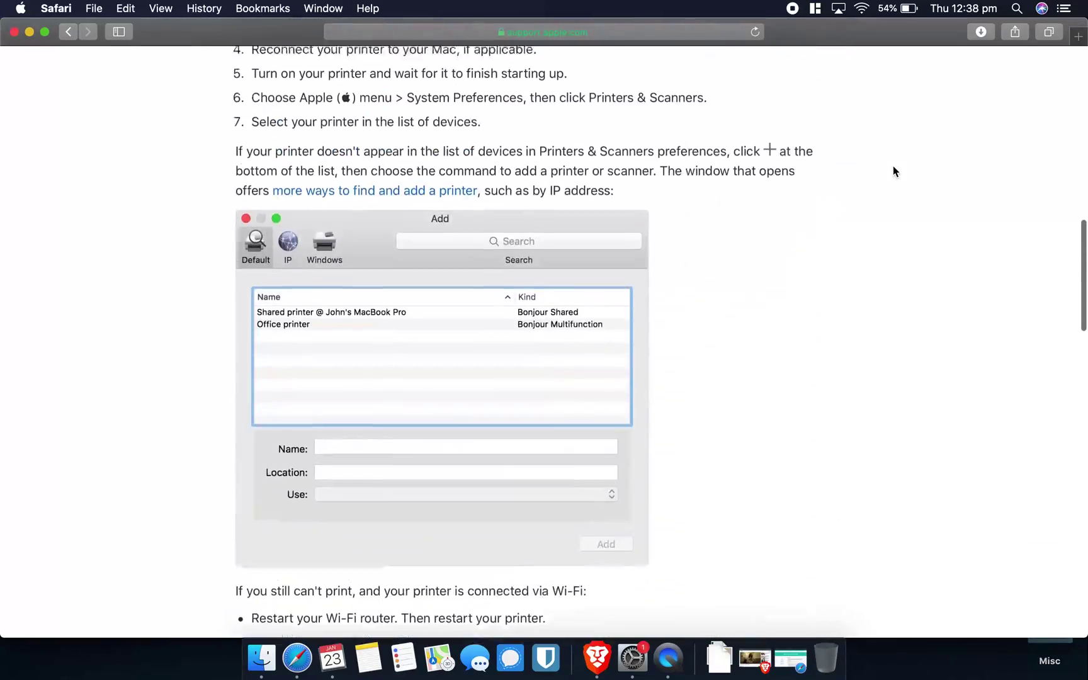
{"action": "scroll", "coordinate": [894, 165], "scroll_direction": "up", "scroll_amount": 15}
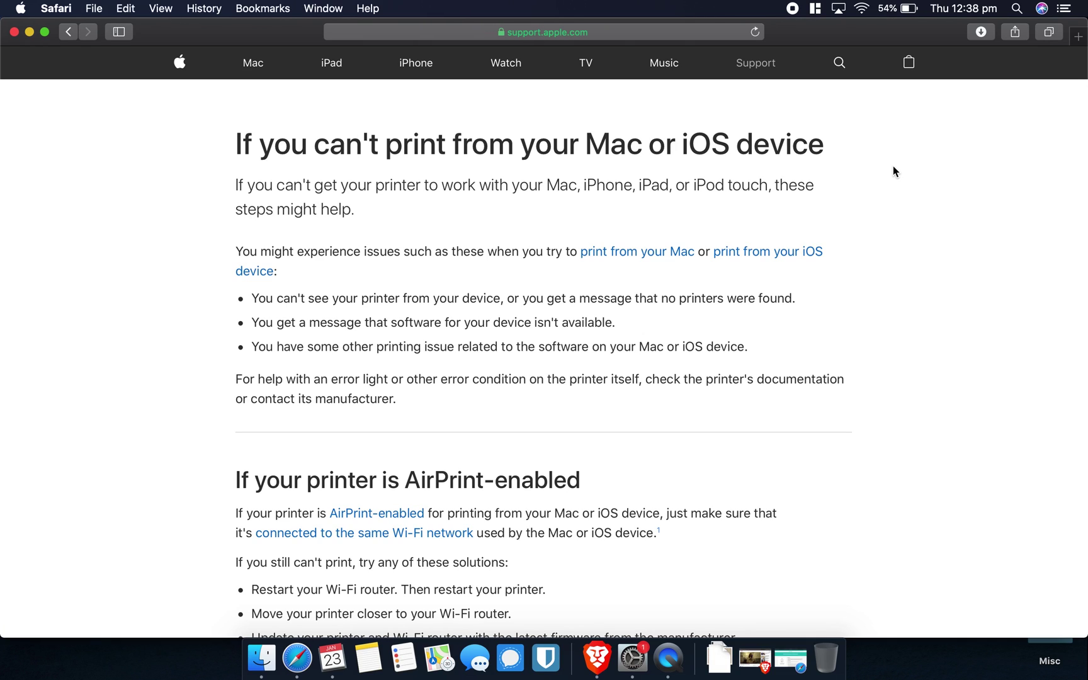
{"action": "left_click", "coordinate": [29, 32]}
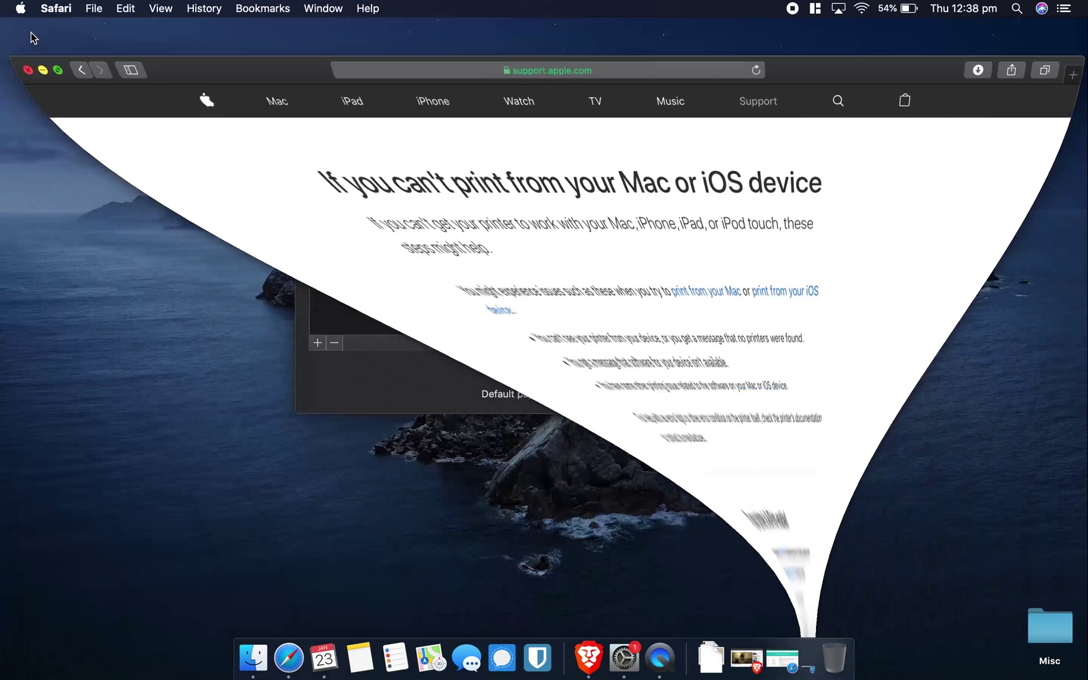
Step: Examine the available printers and connection types in the Add printer window, and close it without adding anything
{"action": "left_click", "coordinate": [361, 162]}
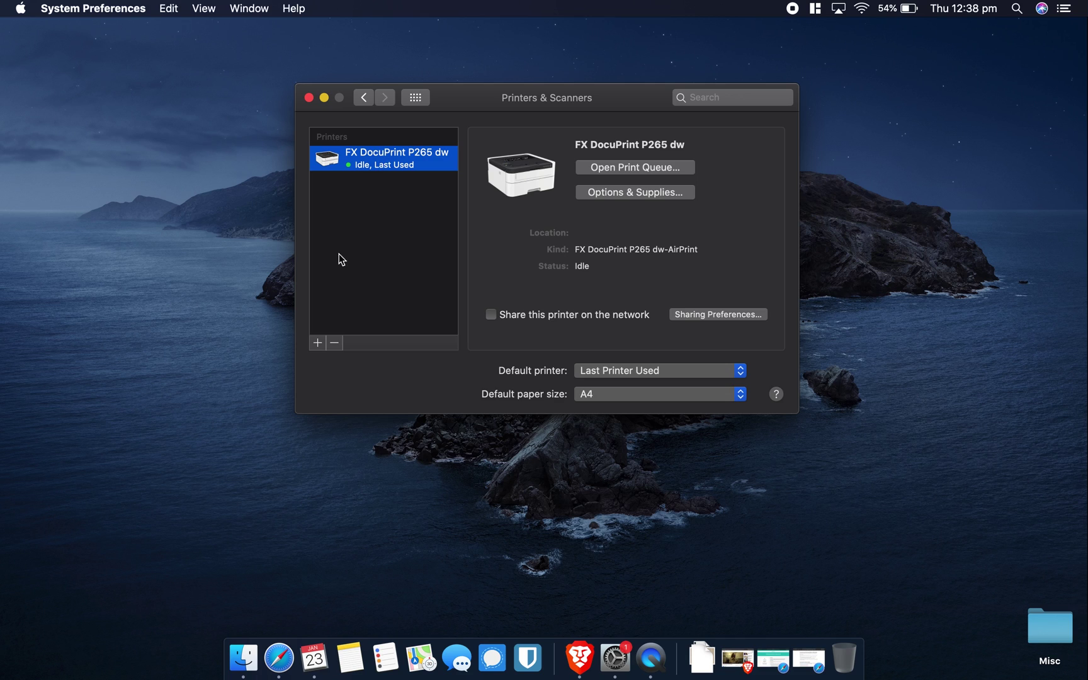
{"action": "left_click", "coordinate": [318, 344]}
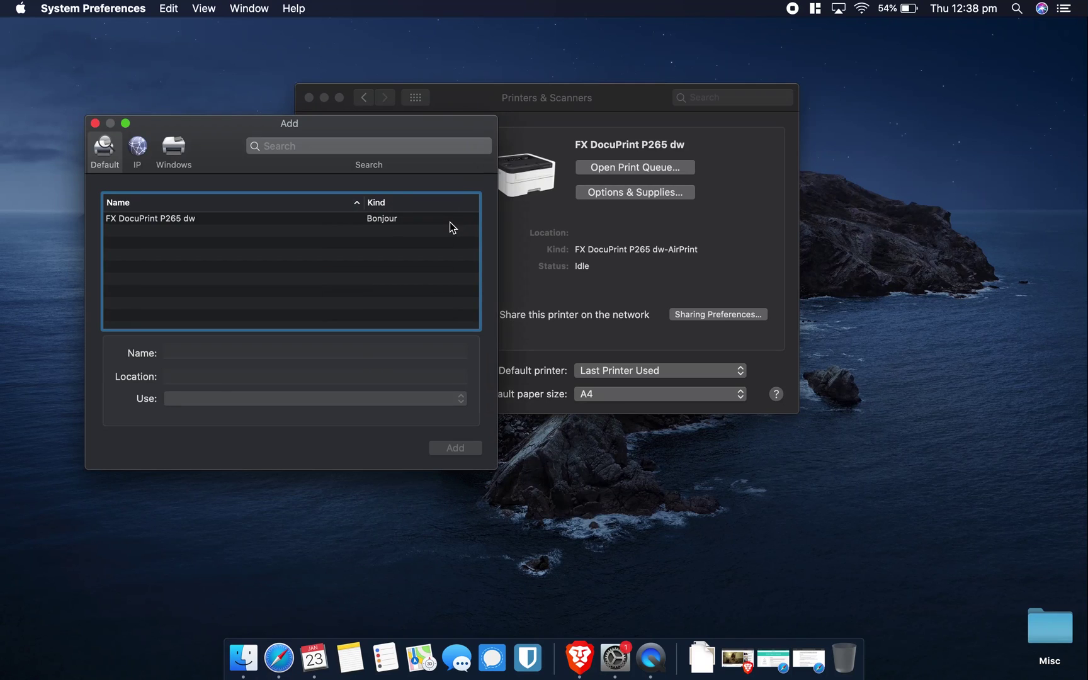
{"action": "left_click_drag", "start_coordinate": [264, 124], "coordinate": [412, 137]}
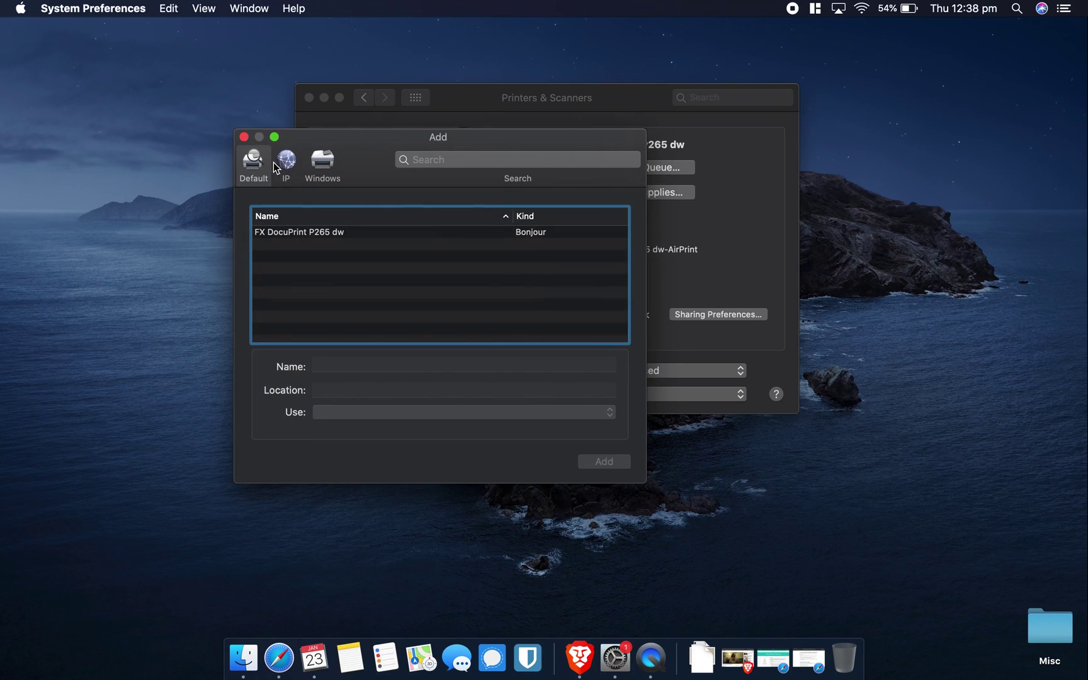
{"action": "left_click", "coordinate": [244, 137]}
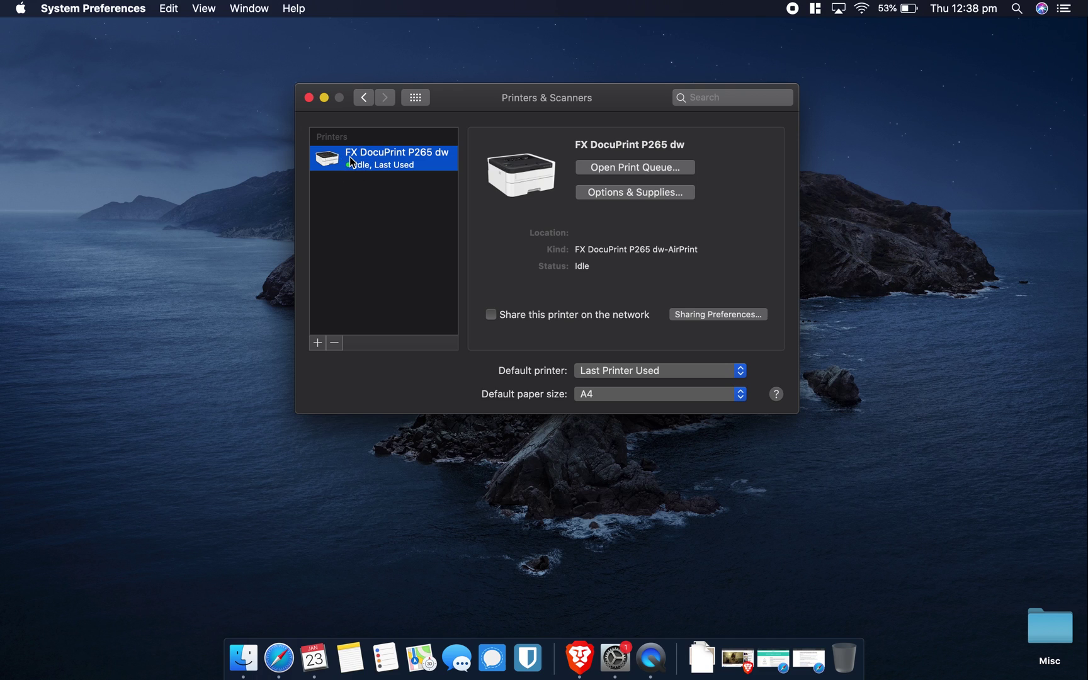
Step: Delete the FX DocuPrint P265 dw from the printers list and confirm the removal
{"action": "left_click", "coordinate": [335, 344]}
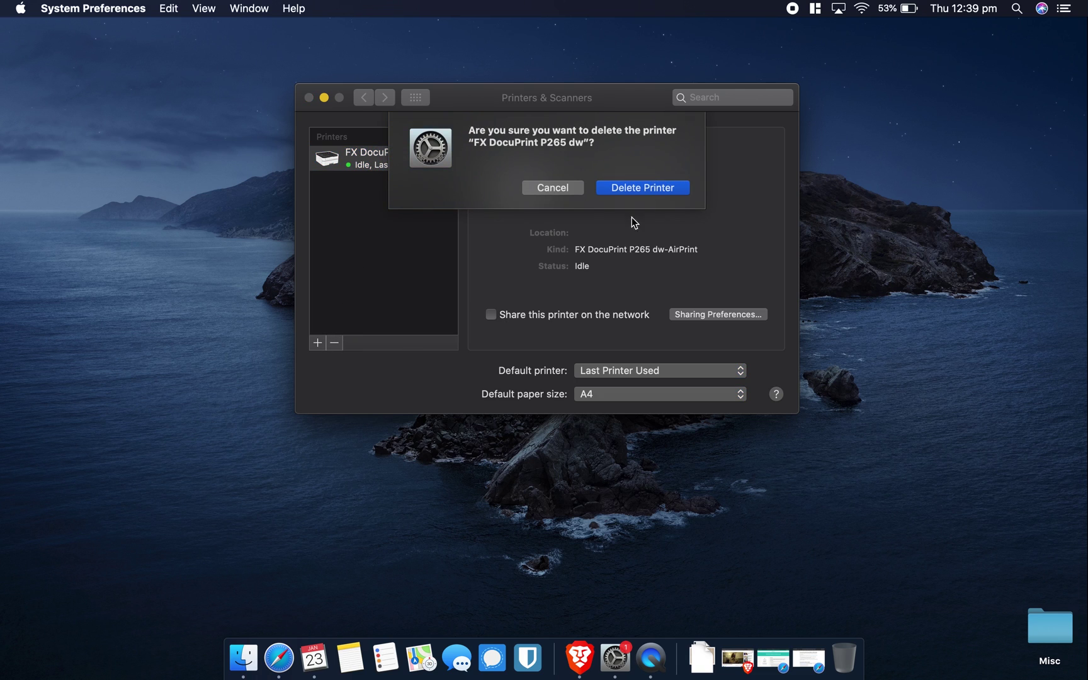
{"action": "left_click", "coordinate": [642, 188]}
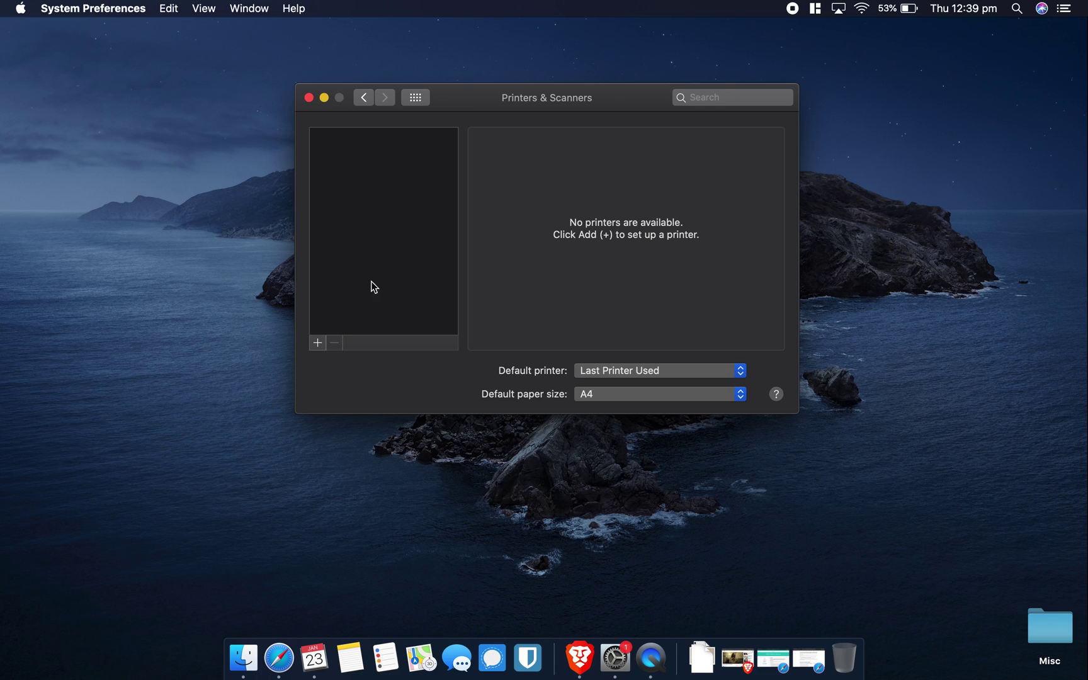
Step: Add the nearby FX DocuPrint P265 dw Bonjour printer, keeping its suggested name and AirPrint as the driver
{"action": "left_click", "coordinate": [319, 343]}
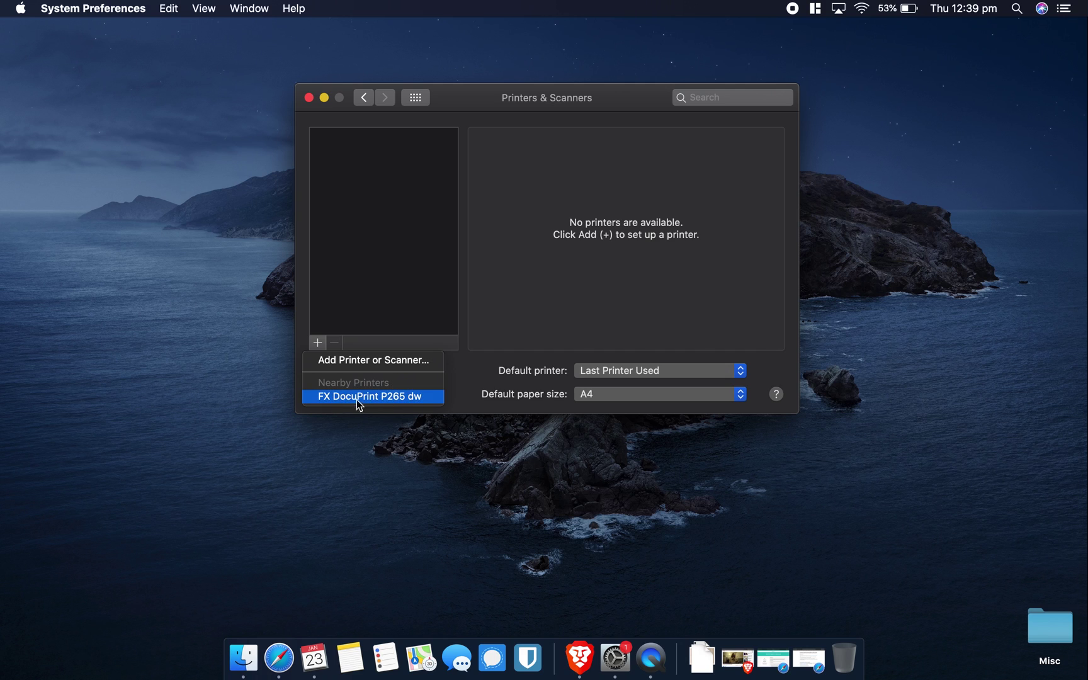
{"action": "left_click", "coordinate": [358, 364]}
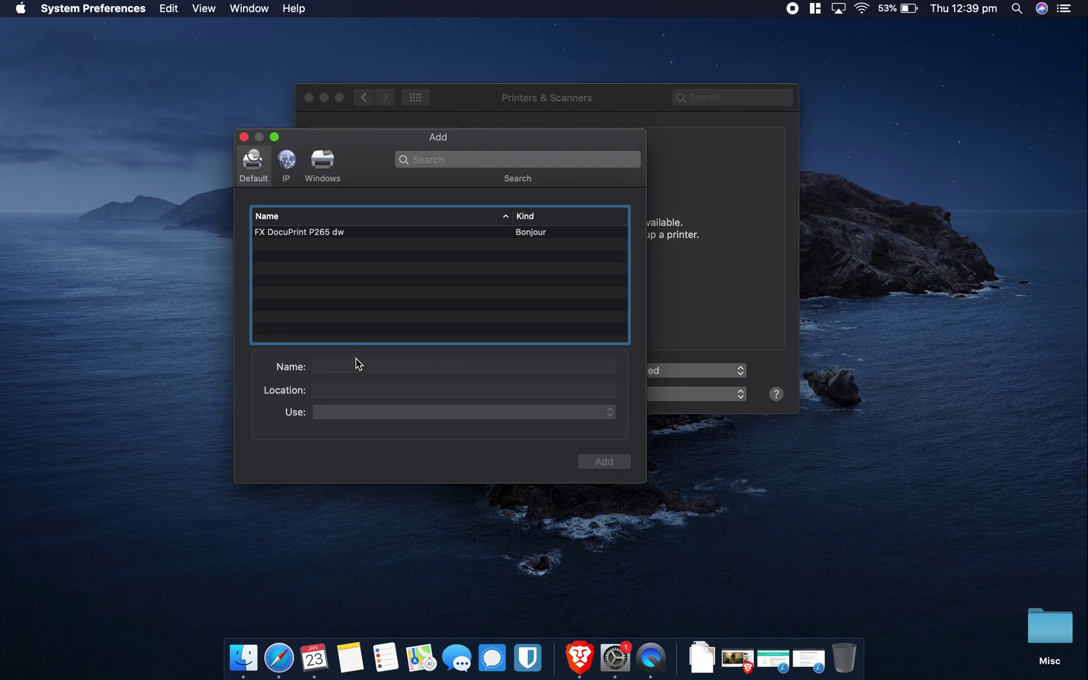
{"action": "left_click_drag", "start_coordinate": [364, 138], "coordinate": [428, 144]}
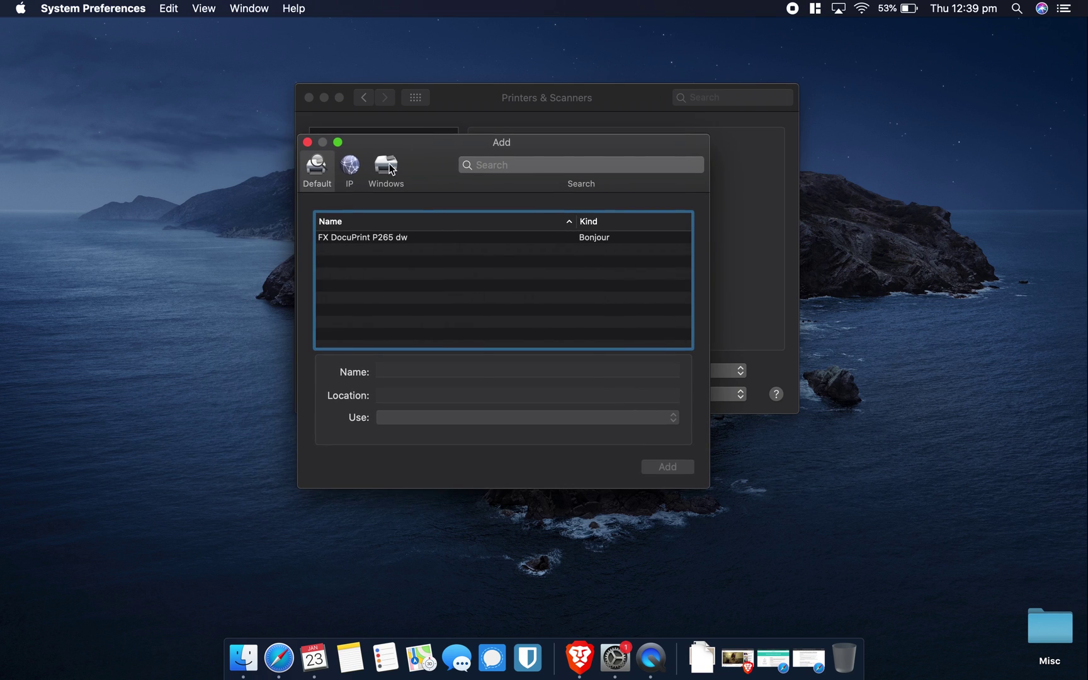
{"action": "left_click", "coordinate": [356, 243]}
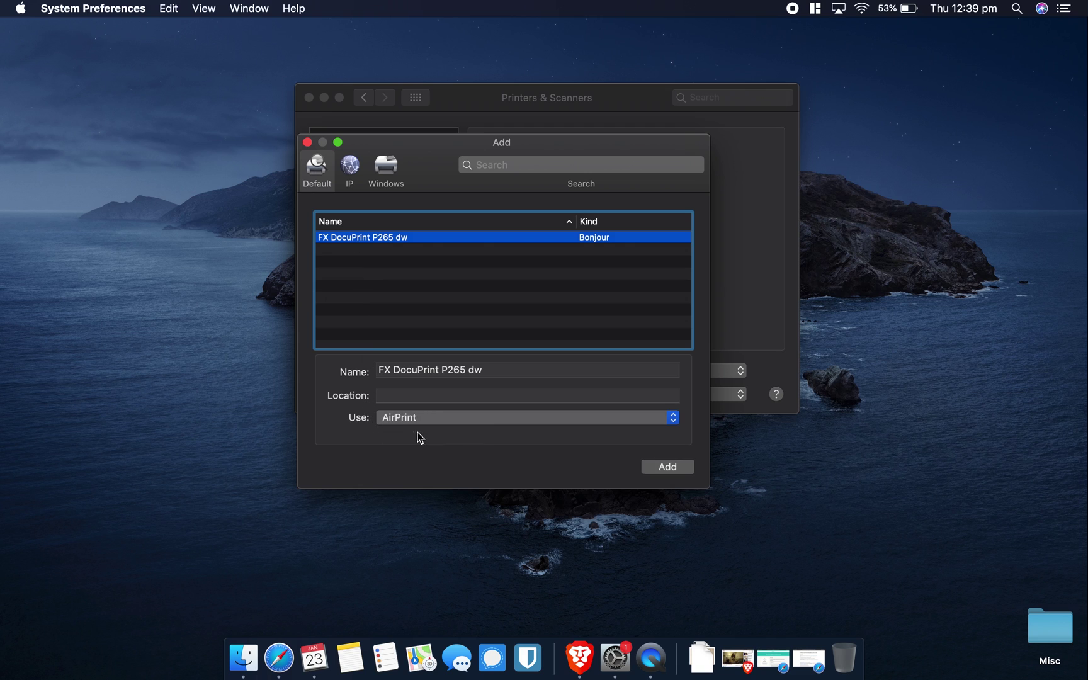
{"action": "left_click", "coordinate": [397, 420]}
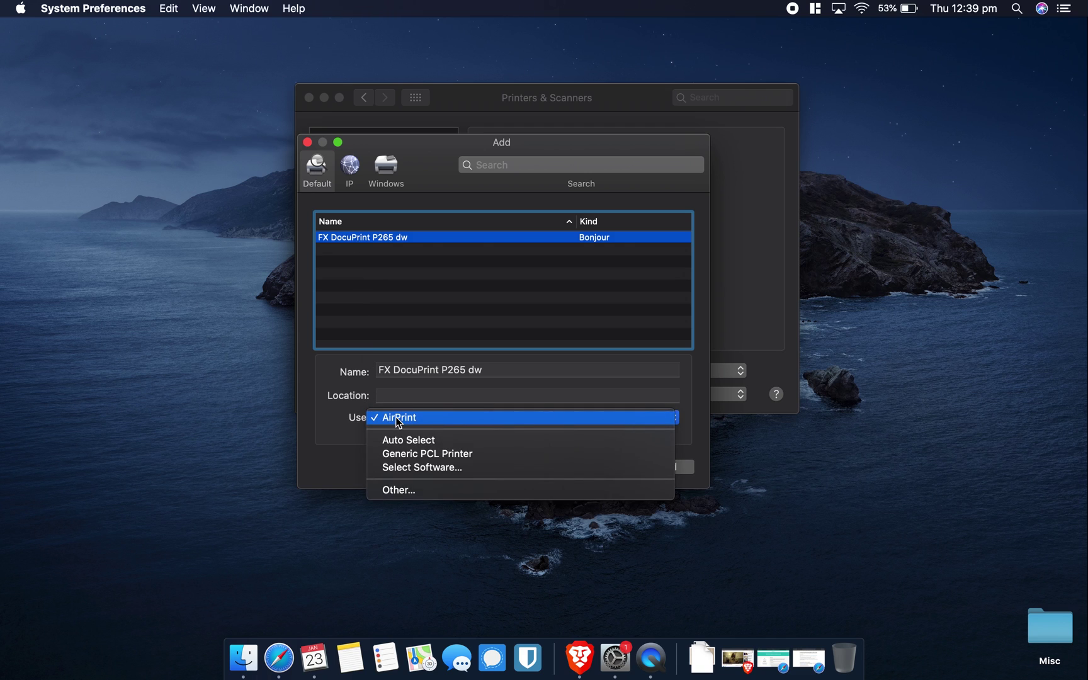
{"action": "left_click", "coordinate": [340, 420]}
{"action": "left_click", "coordinate": [399, 421]}
{"action": "left_click", "coordinate": [338, 416]}
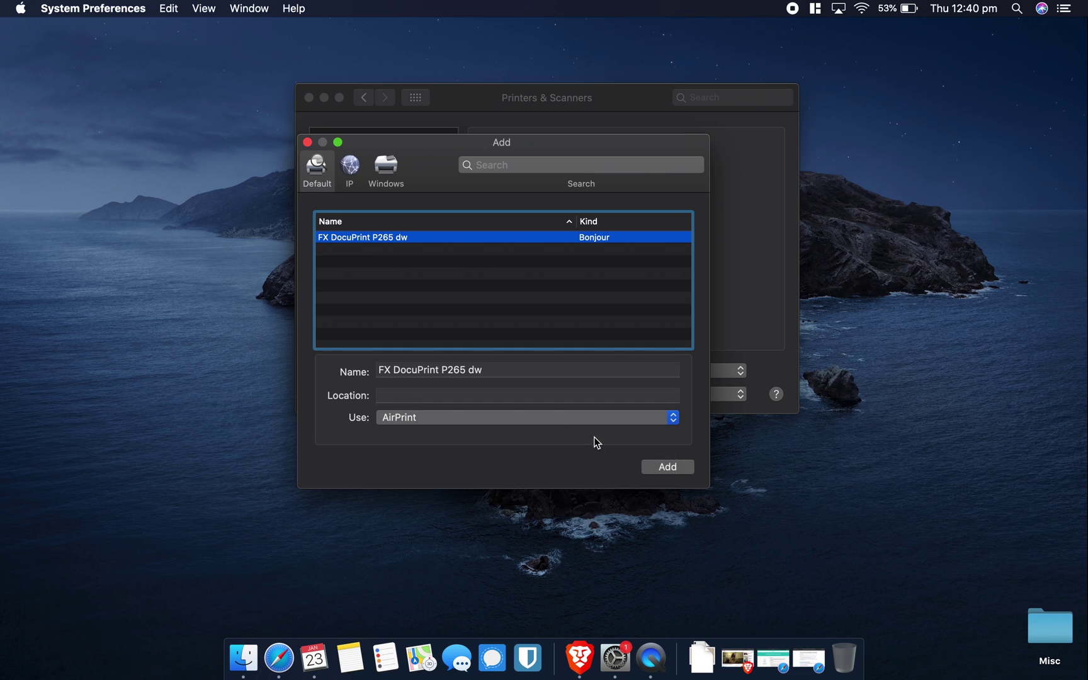
{"action": "left_click", "coordinate": [527, 370]}
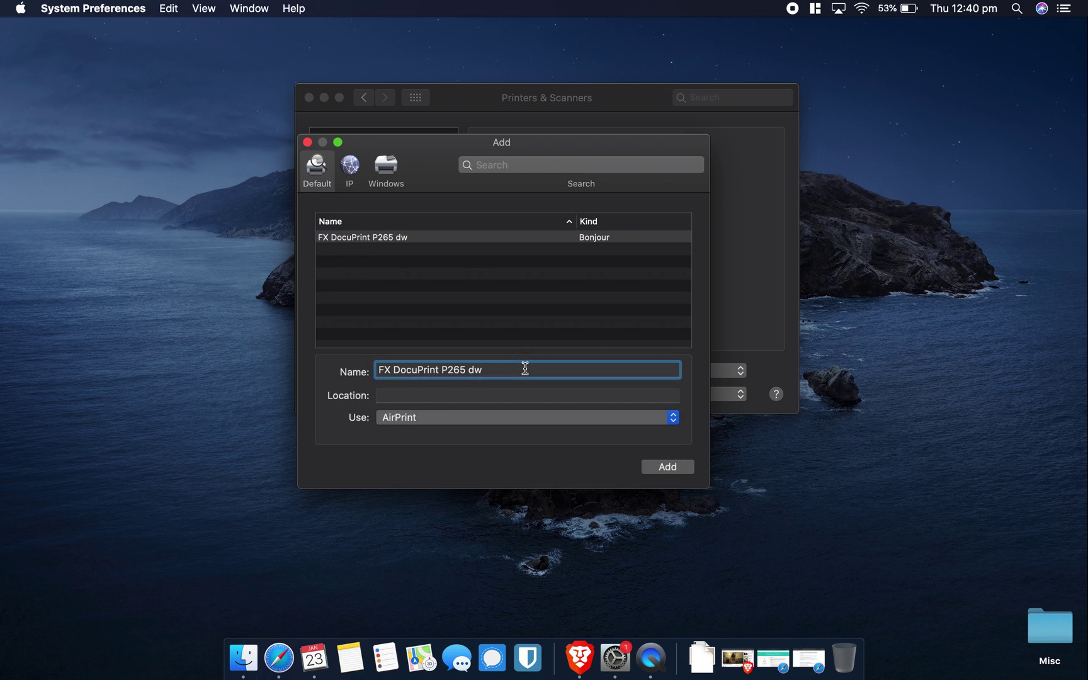
{"action": "left_click", "coordinate": [663, 470]}
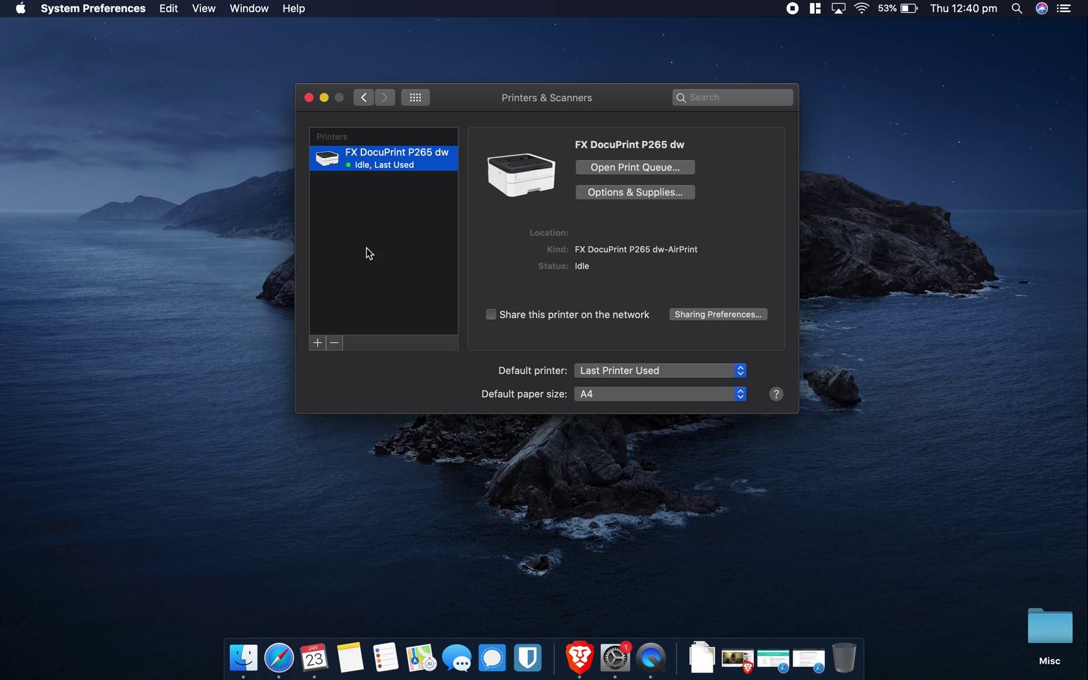
Step: View the printer's rename, default and reset options without choosing any, and close the preferences window
{"action": "right_click", "coordinate": [384, 167]}
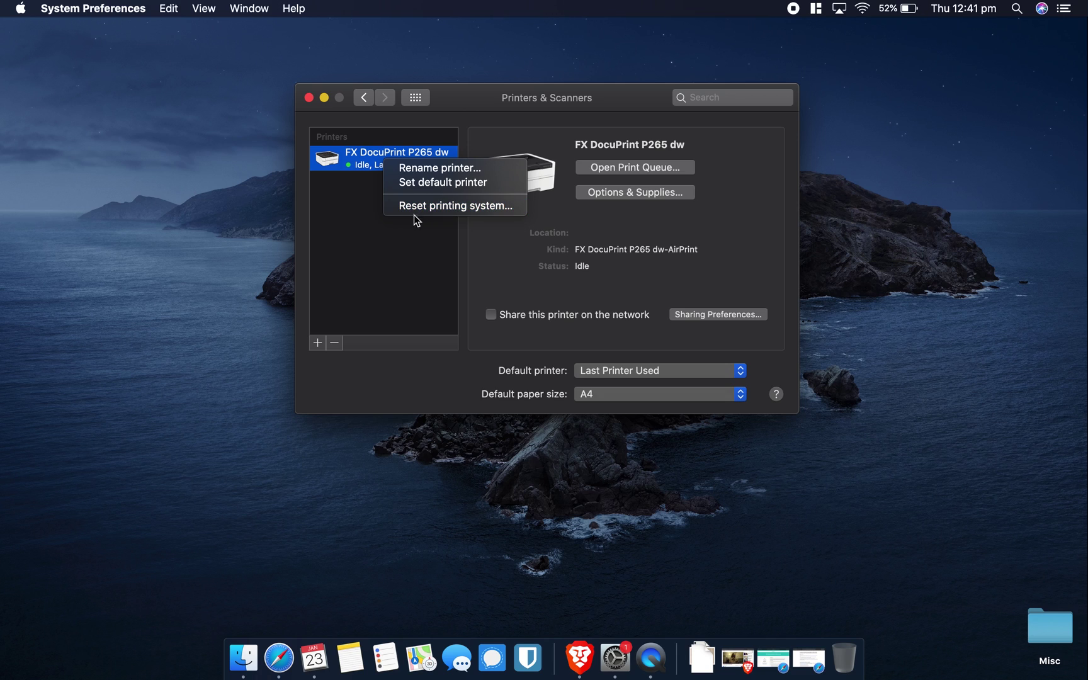
{"action": "left_click", "coordinate": [413, 246]}
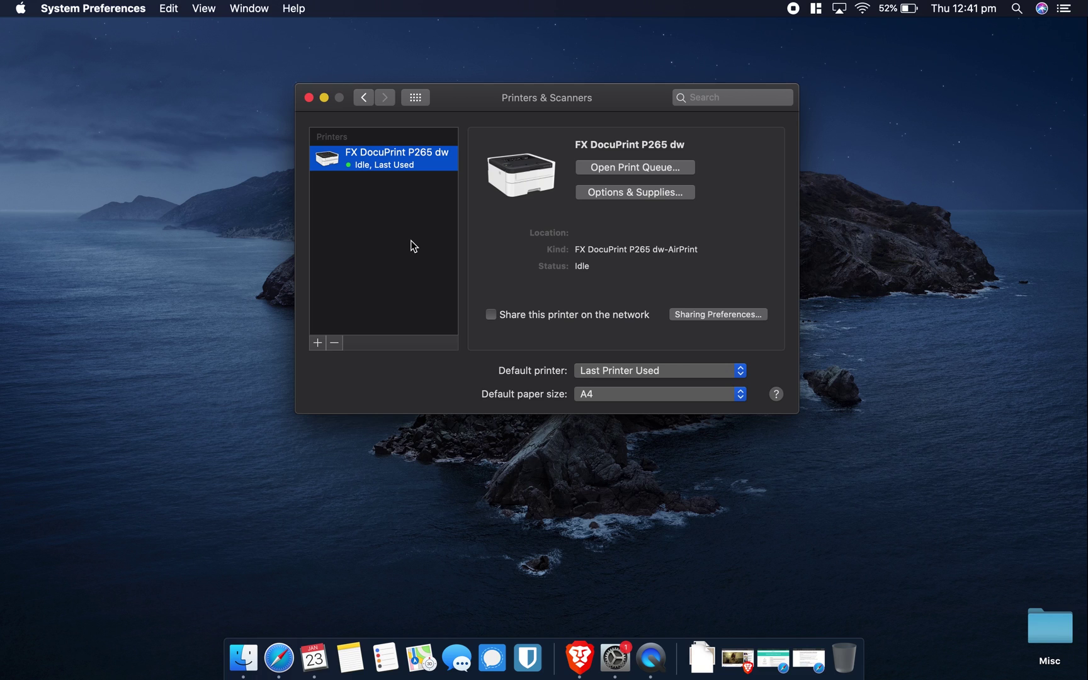
{"action": "left_click", "coordinate": [308, 99]}
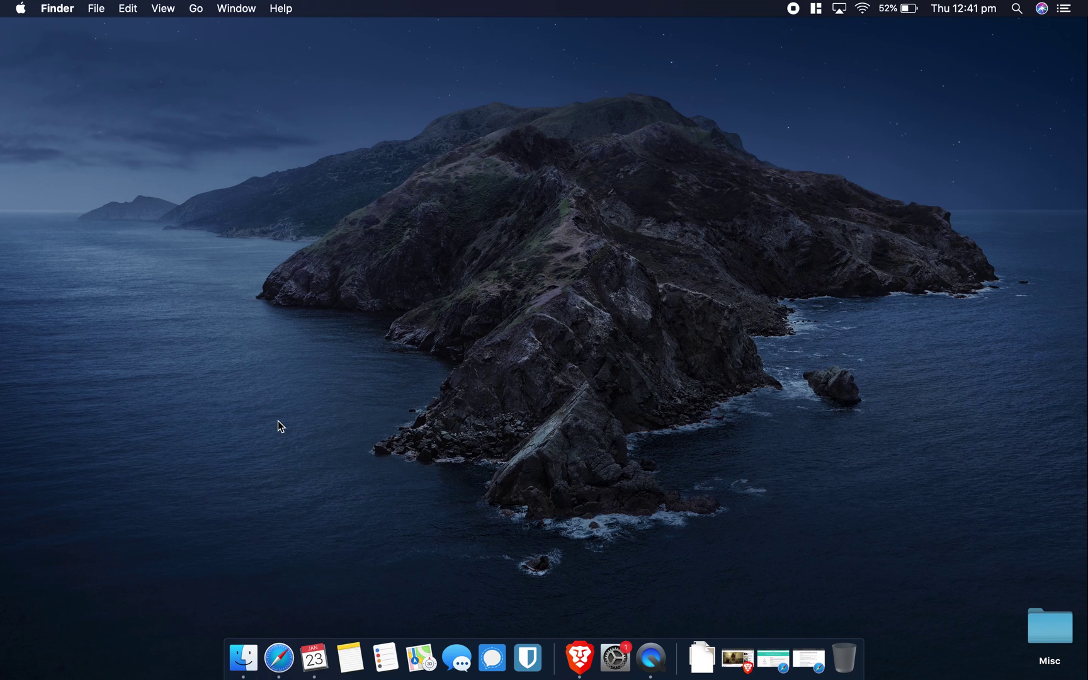
Step: Find and launch Terminal through Spotlight, and place its window near the middle of the desktop
{"action": "key", "text": "super+space"}
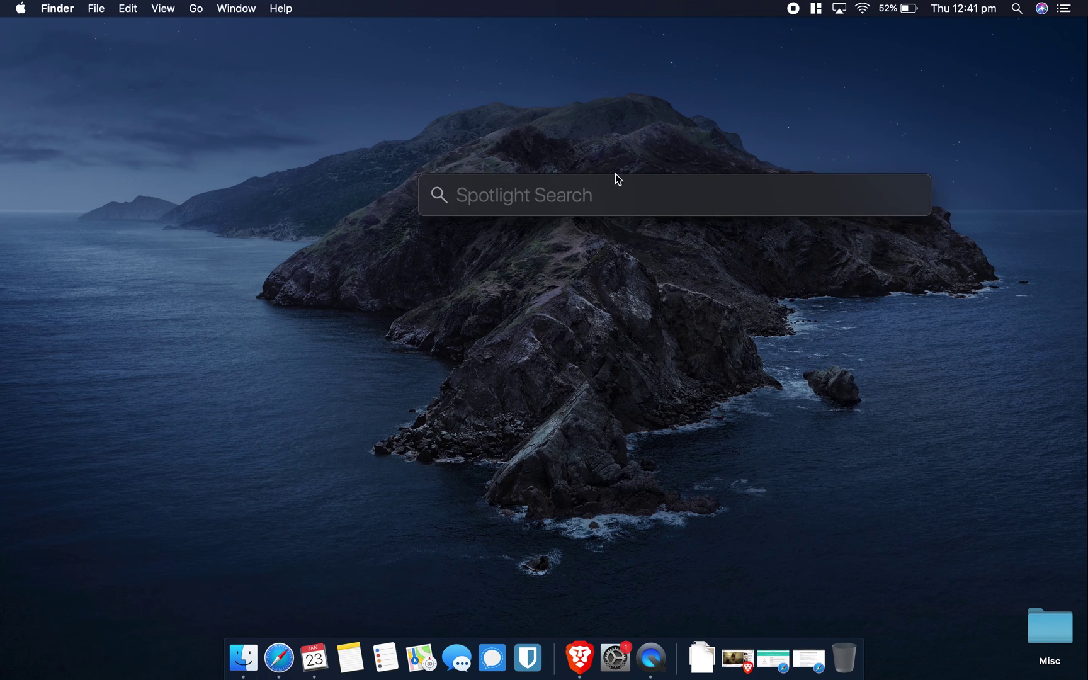
{"action": "left_click_drag", "start_coordinate": [615, 182], "coordinate": [504, 226]}
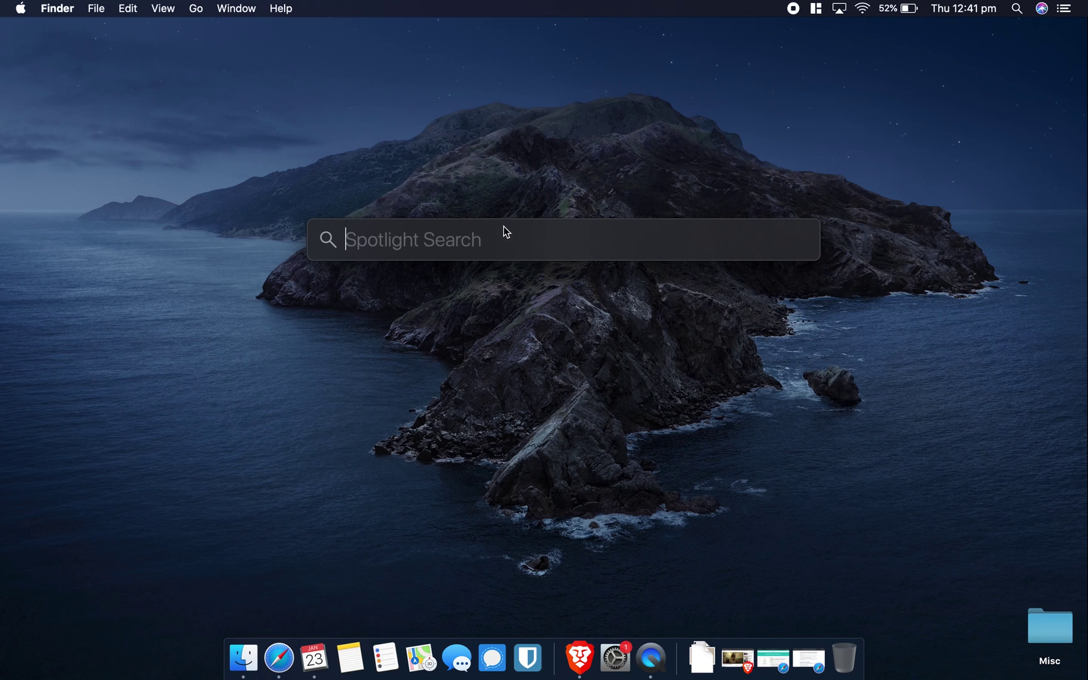
{"action": "type", "text": "terminal"}
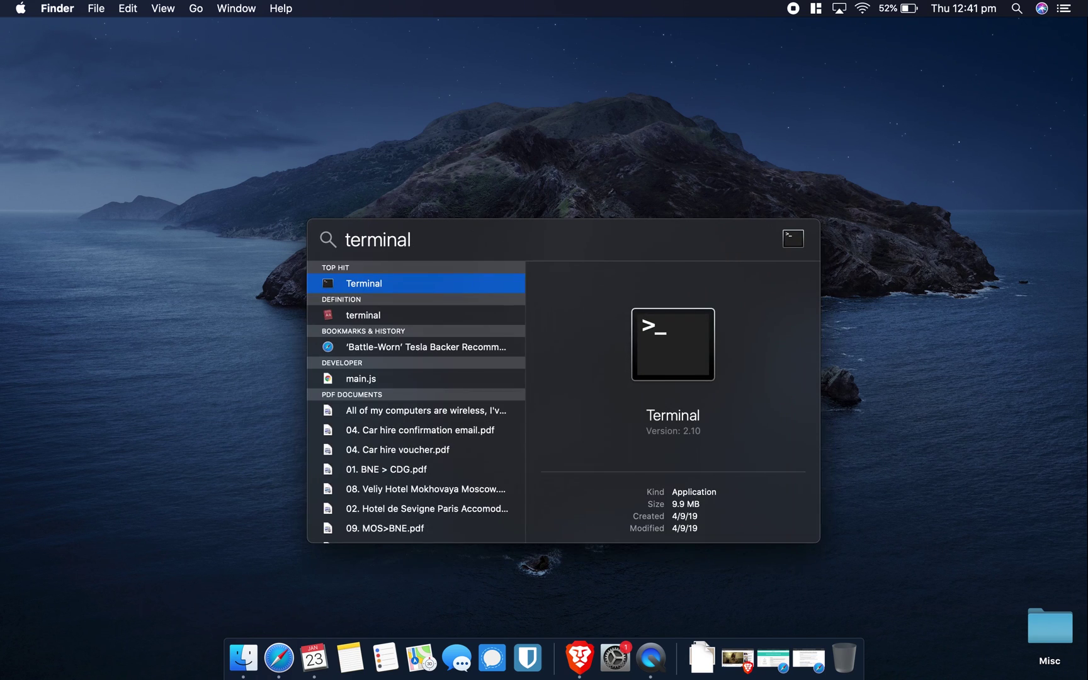
{"action": "left_click", "coordinate": [421, 284]}
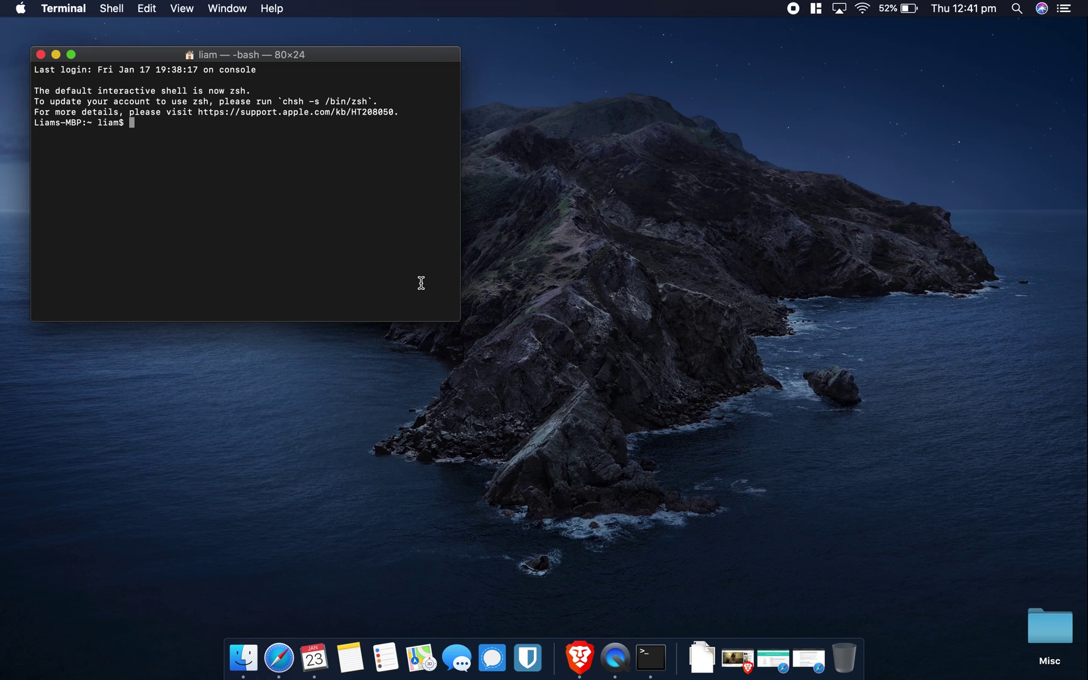
{"action": "left_click_drag", "start_coordinate": [351, 56], "coordinate": [661, 140]}
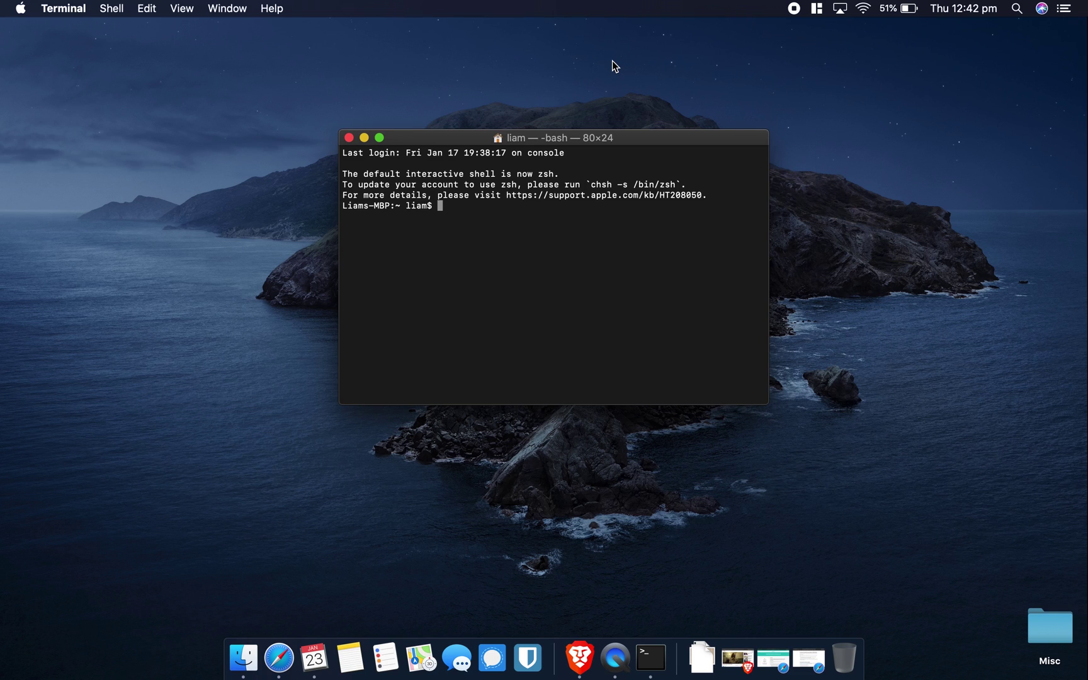
Step: Enable the CUPS web interface by running cupsctl WebInterface=yes in Terminal, and close the Terminal window
{"action": "type", "text": "cupsctl WebInterface=yes"}
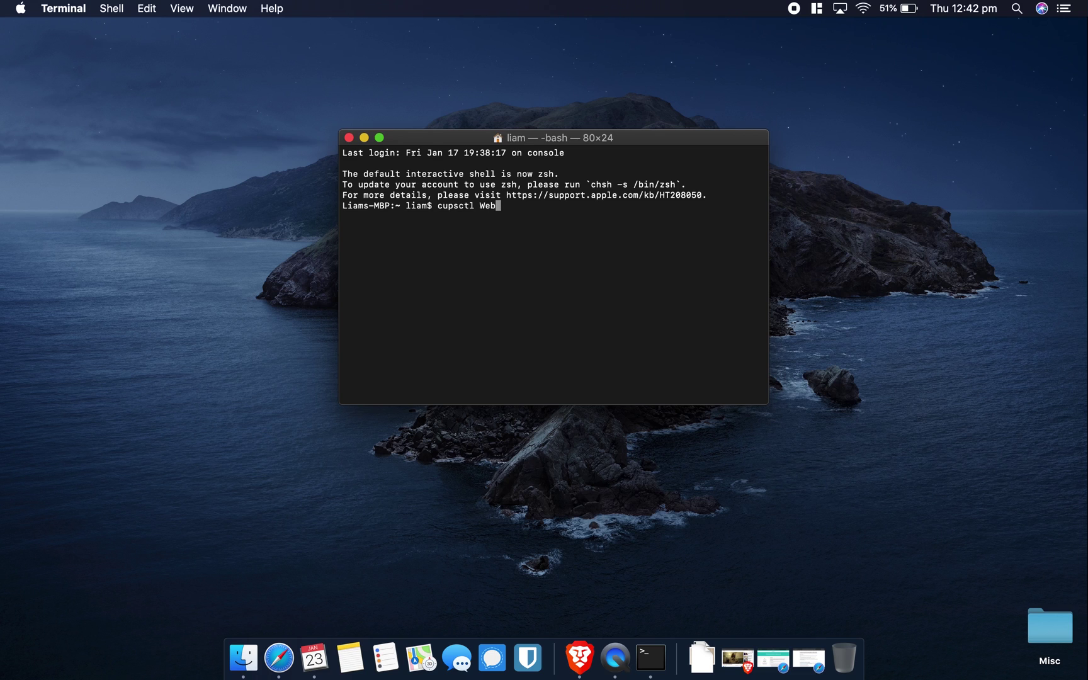
{"action": "type", "text": "Interface=yes"}
{"action": "key", "text": "Return"}
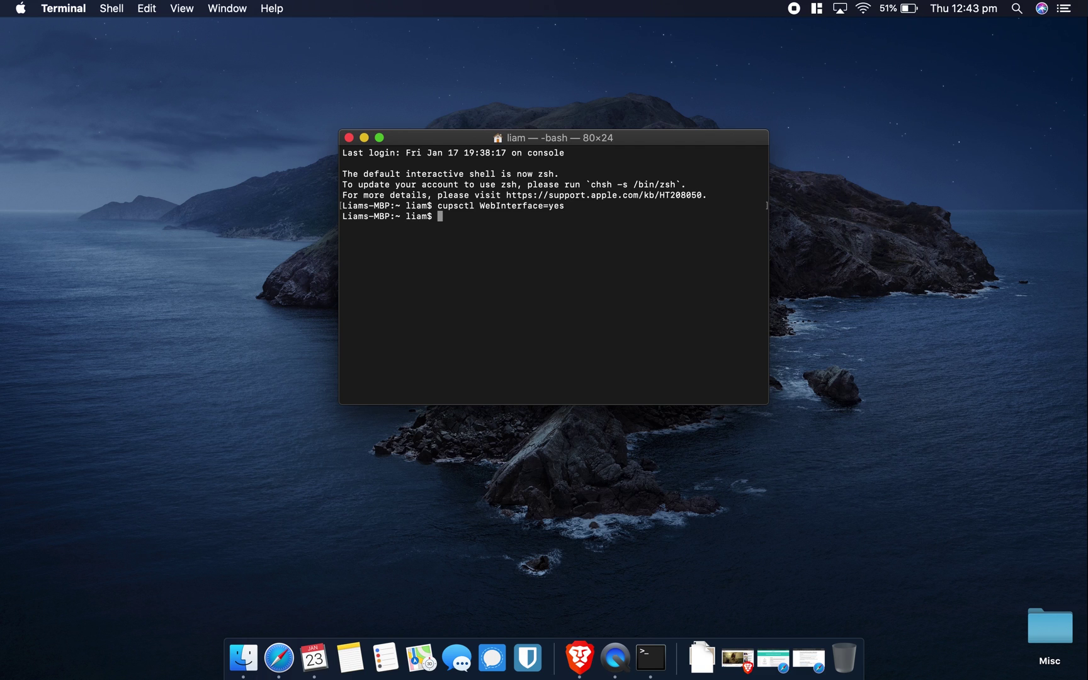
{"action": "left_click", "coordinate": [349, 137]}
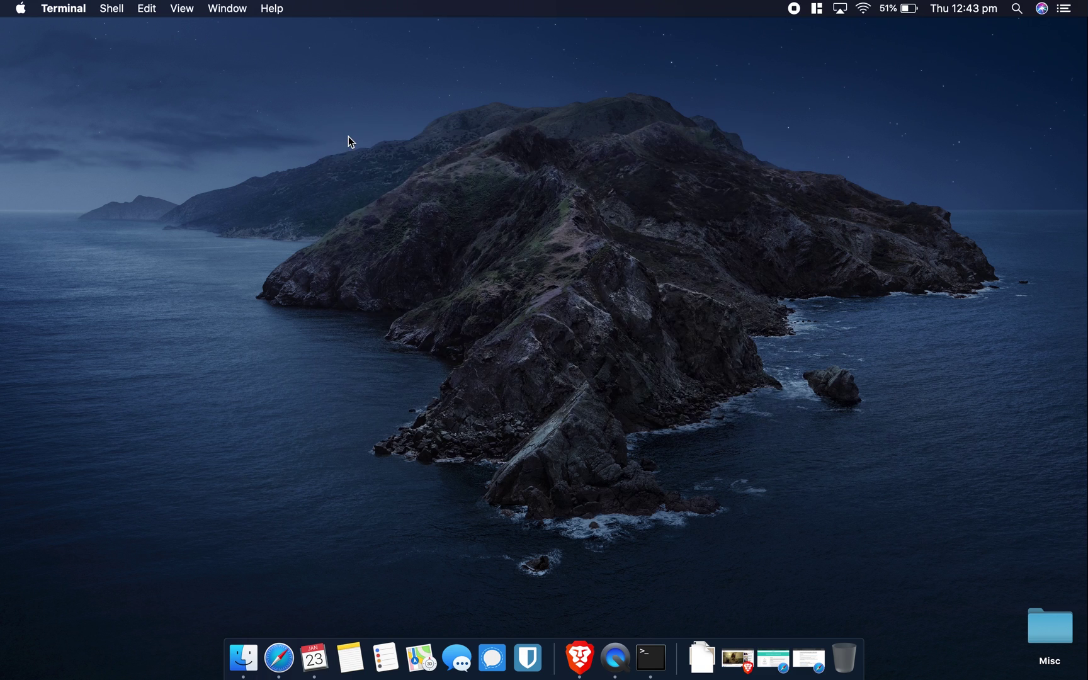
Step: Switch to Safari and load localhost:631 in a new tab
{"action": "left_click", "coordinate": [809, 658]}
{"action": "key", "text": "super+t"}
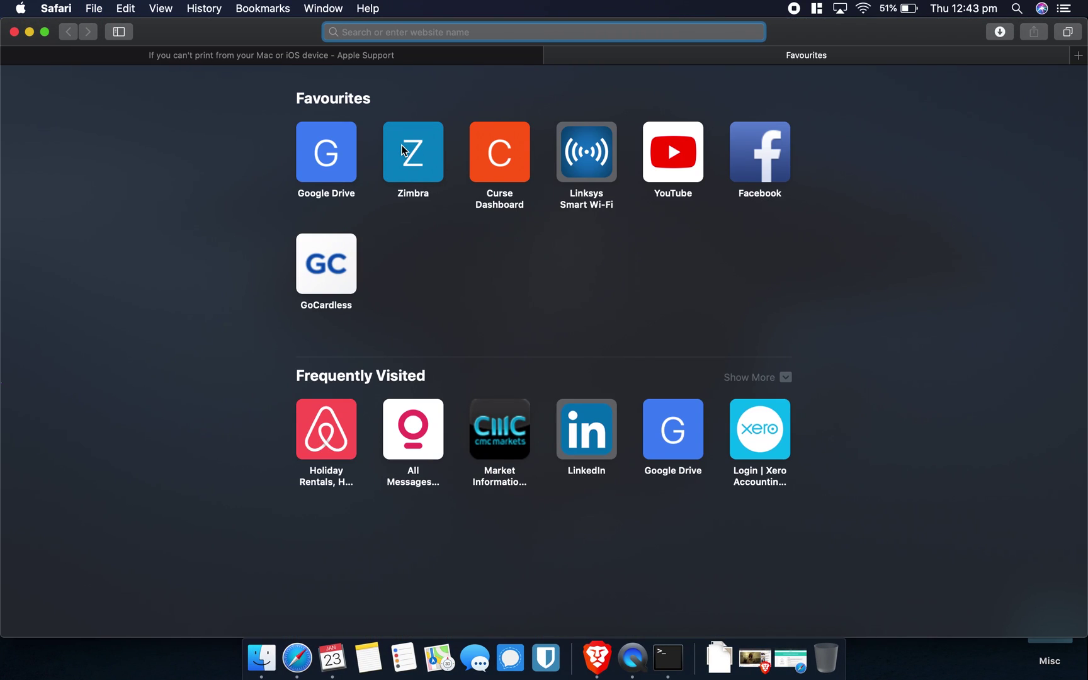
{"action": "type", "text": "l"}
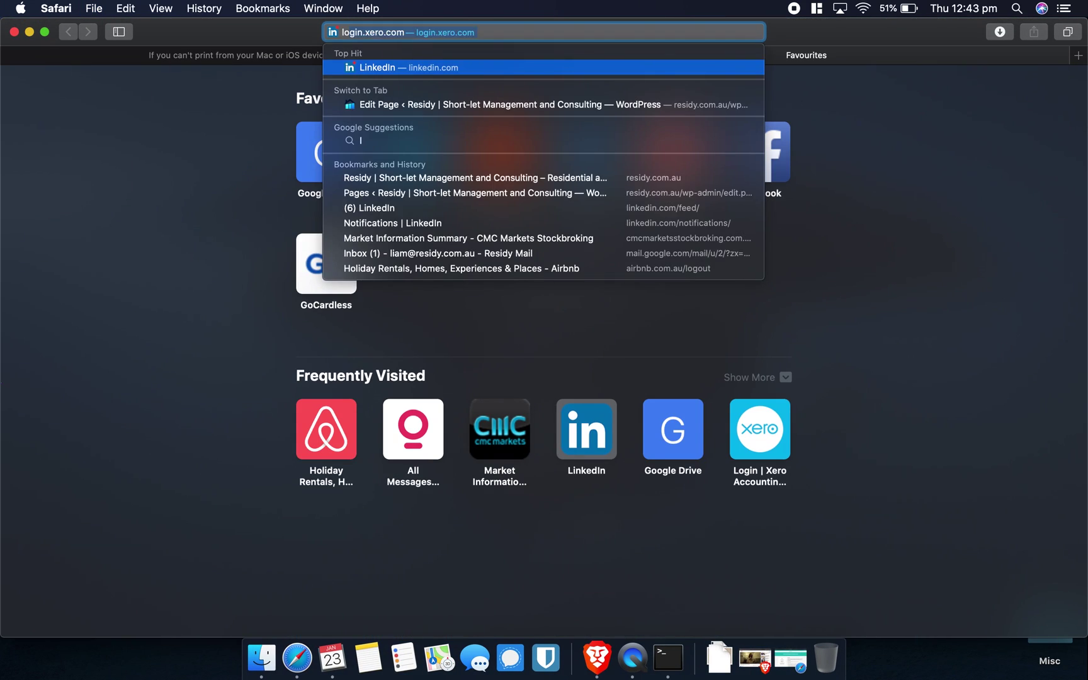
{"action": "type", "text": "ocalhost:631"}
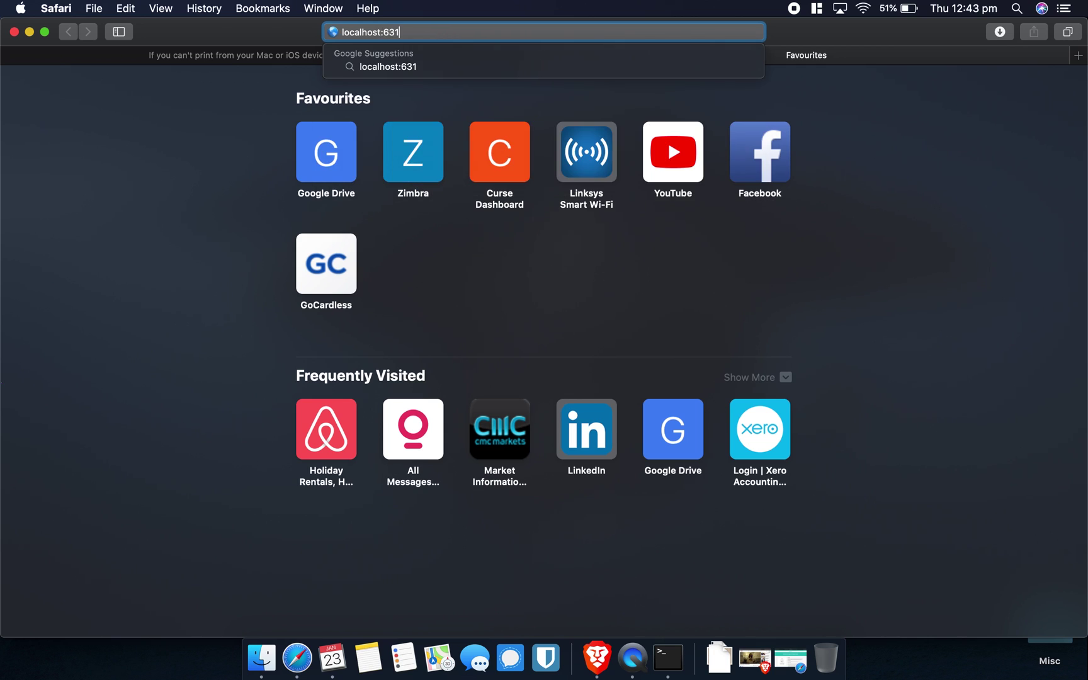
{"action": "key", "text": "Return"}
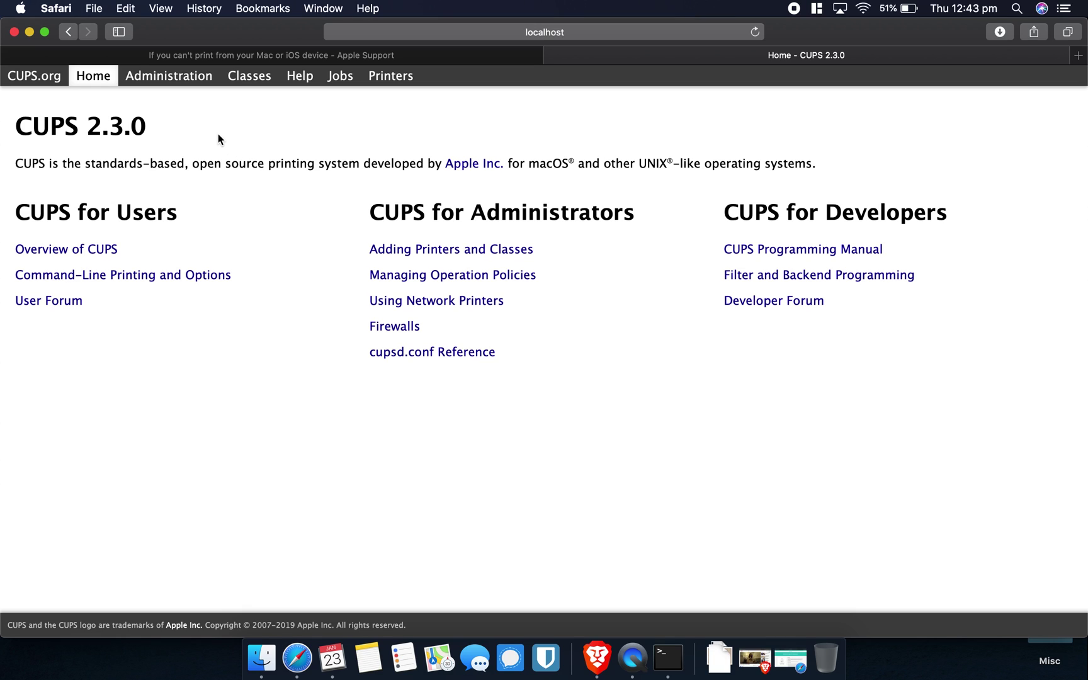
Step: Start adding a printer from the CUPS Administration page, logging in with the account username and password
{"action": "left_click", "coordinate": [167, 81]}
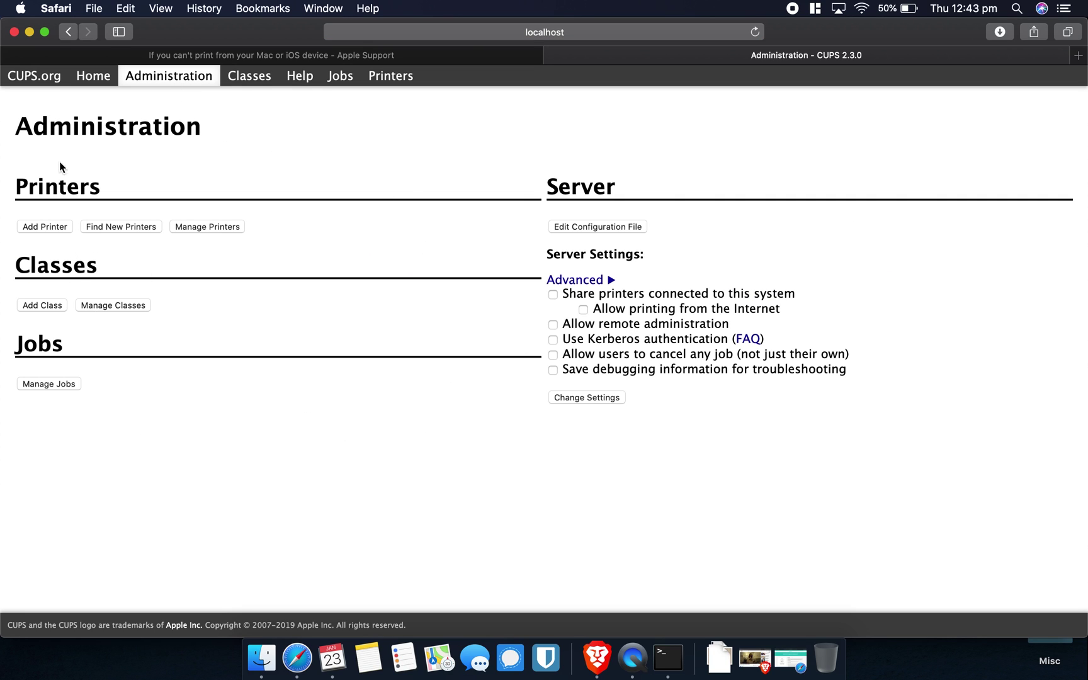
{"action": "left_click", "coordinate": [38, 225]}
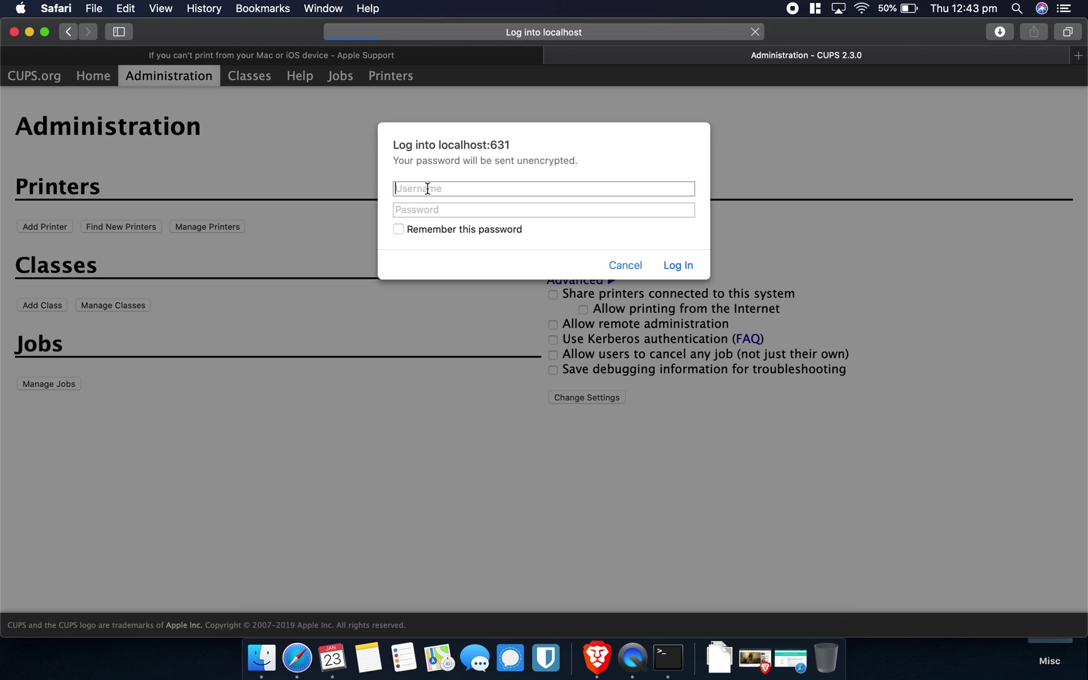
{"action": "type", "text": "sam"}
{"action": "key", "text": "Tab"}
{"action": "key", "text": "Return"}
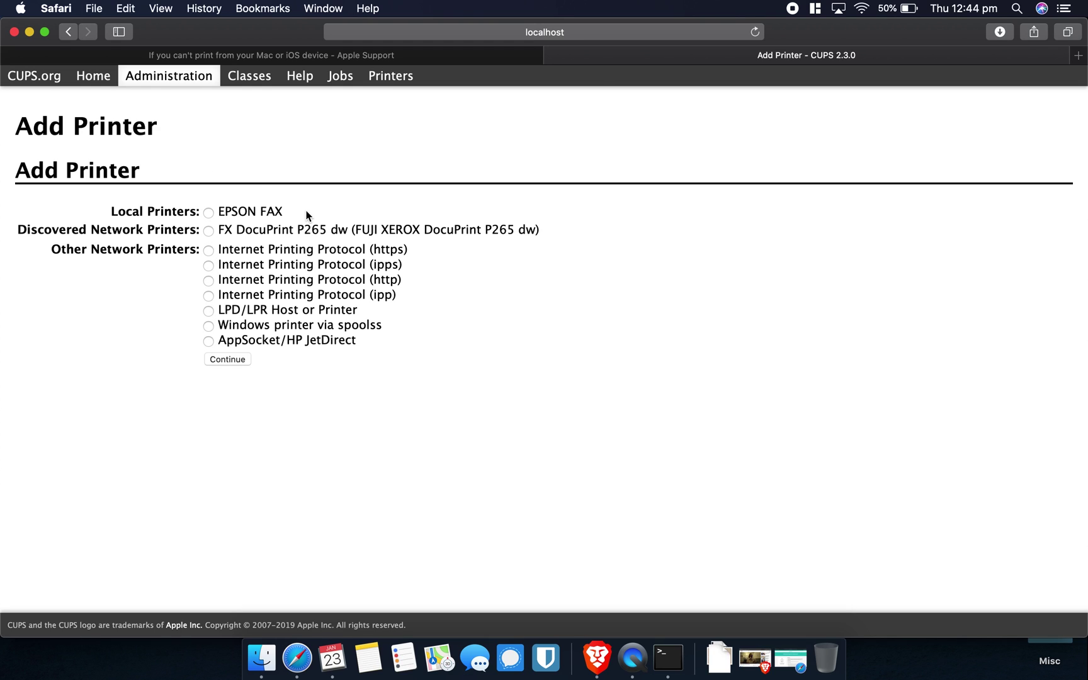
Step: Leave the Add Printer page without choosing a printer, search for new printers, and return to the Administration page
{"action": "left_click", "coordinate": [67, 34]}
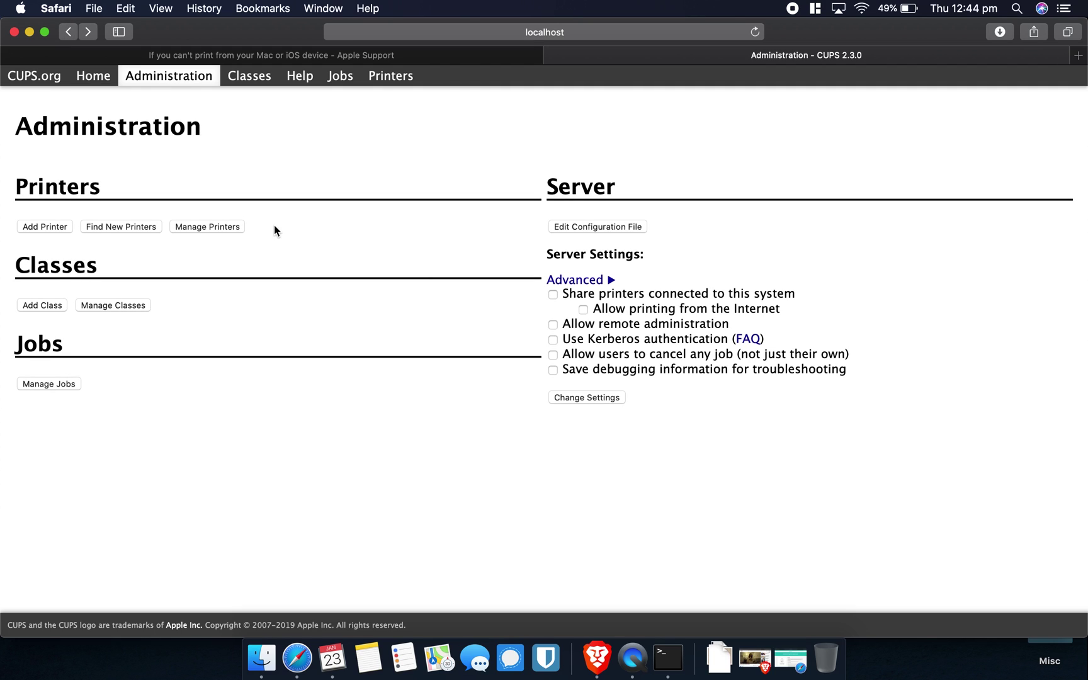
{"action": "left_click", "coordinate": [128, 231]}
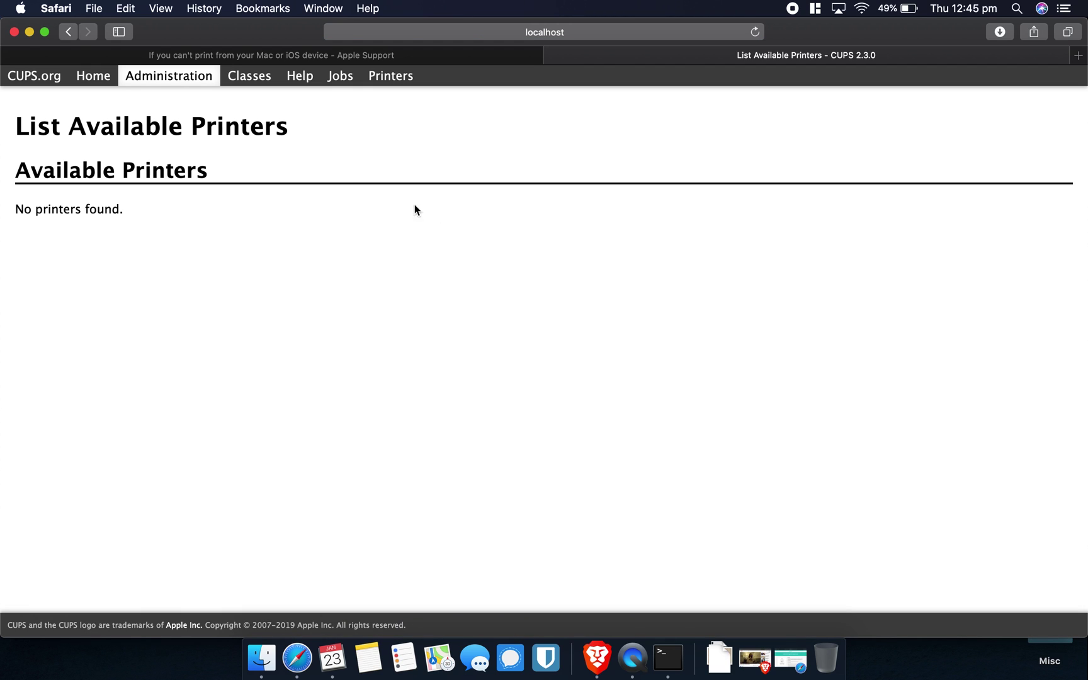
{"action": "left_click", "coordinate": [181, 78]}
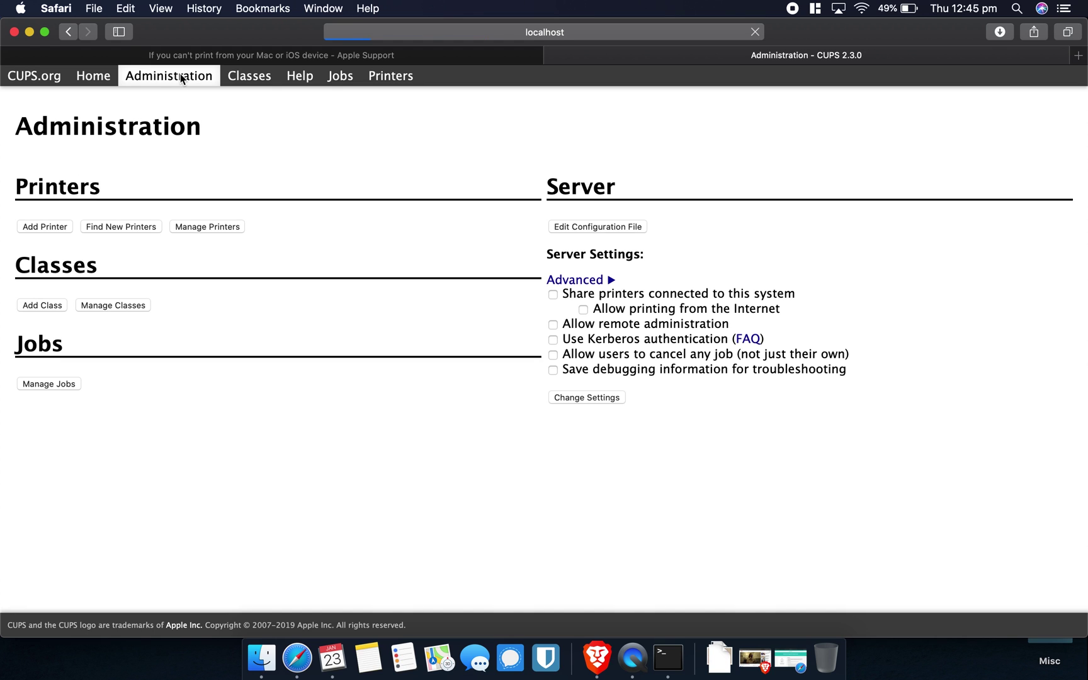
Step: Open the FX_DocuPrint_P265_dw queue from the managed printers and review its Maintenance and Administration options without choosing any
{"action": "left_click", "coordinate": [195, 228]}
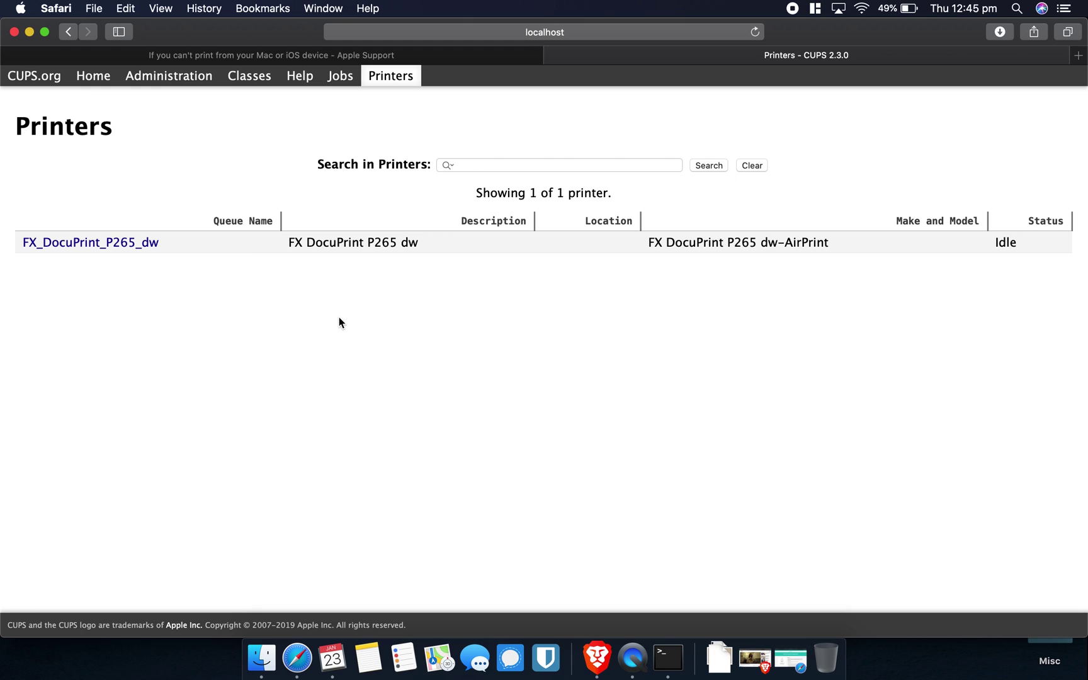
{"action": "left_click", "coordinate": [128, 244]}
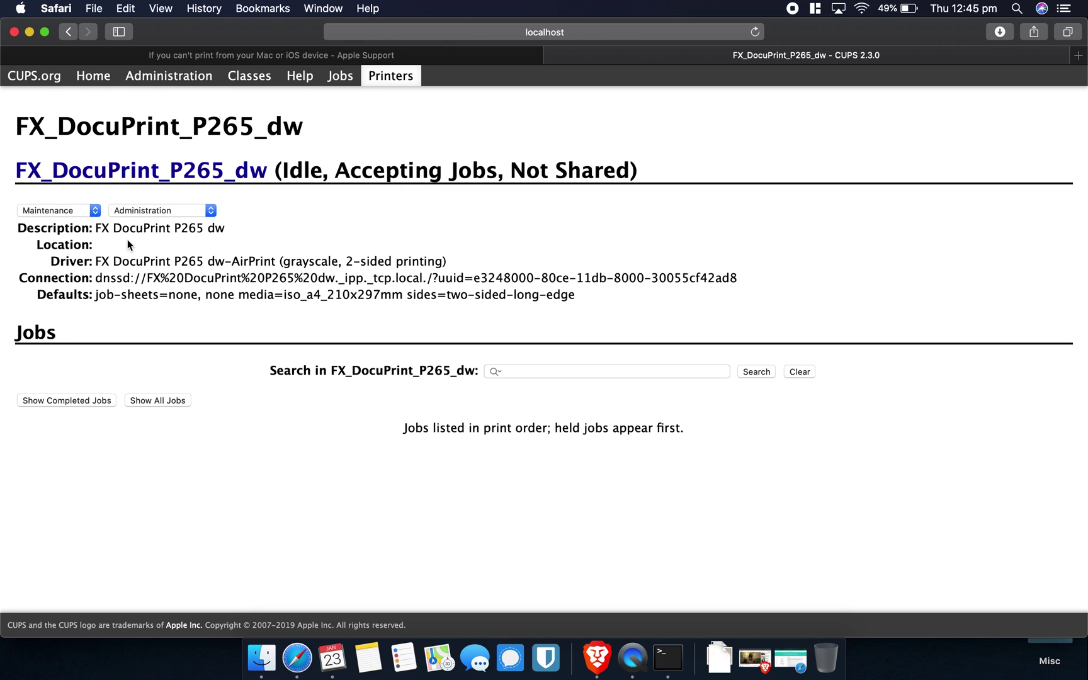
{"action": "left_click", "coordinate": [85, 213]}
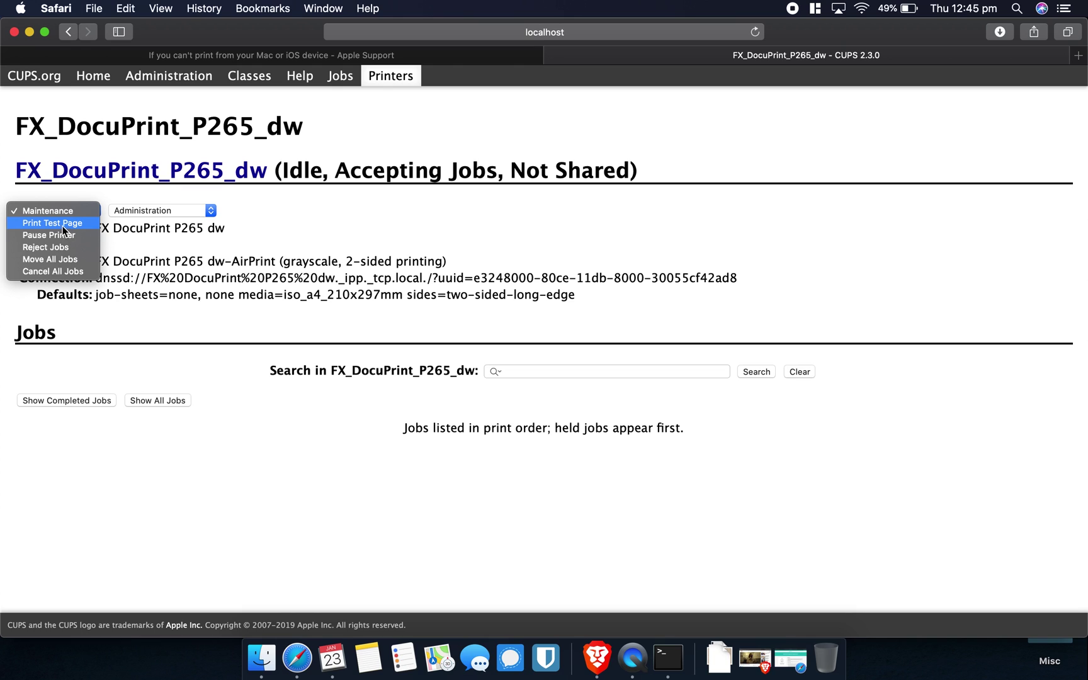
{"action": "left_click", "coordinate": [124, 233]}
{"action": "left_click", "coordinate": [145, 207]}
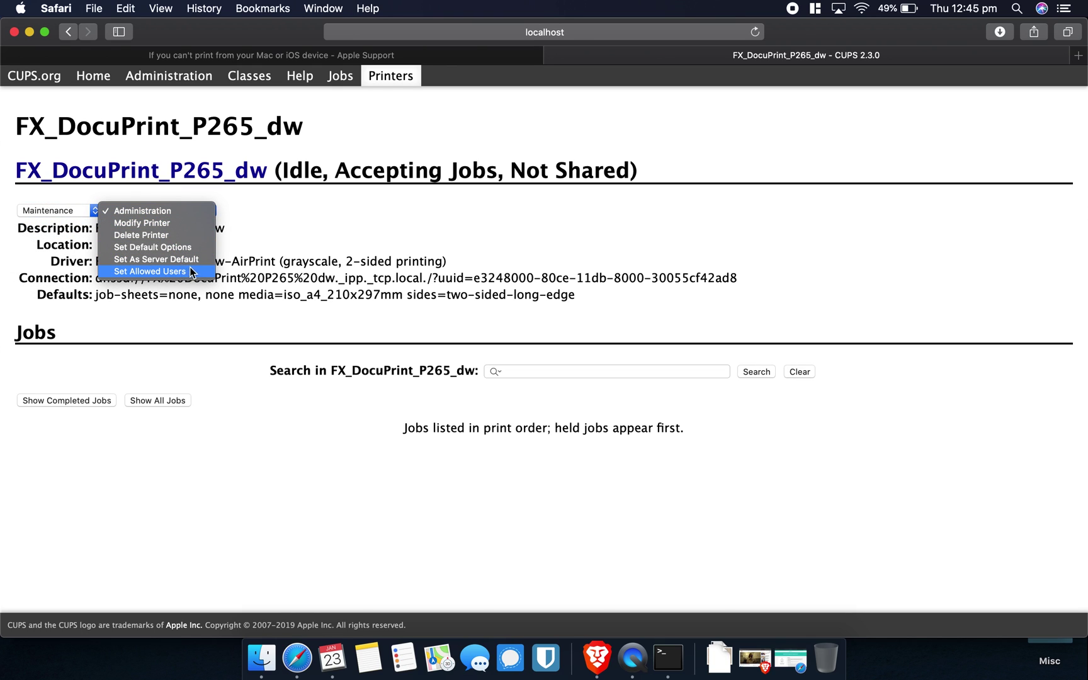
{"action": "left_click", "coordinate": [238, 256]}
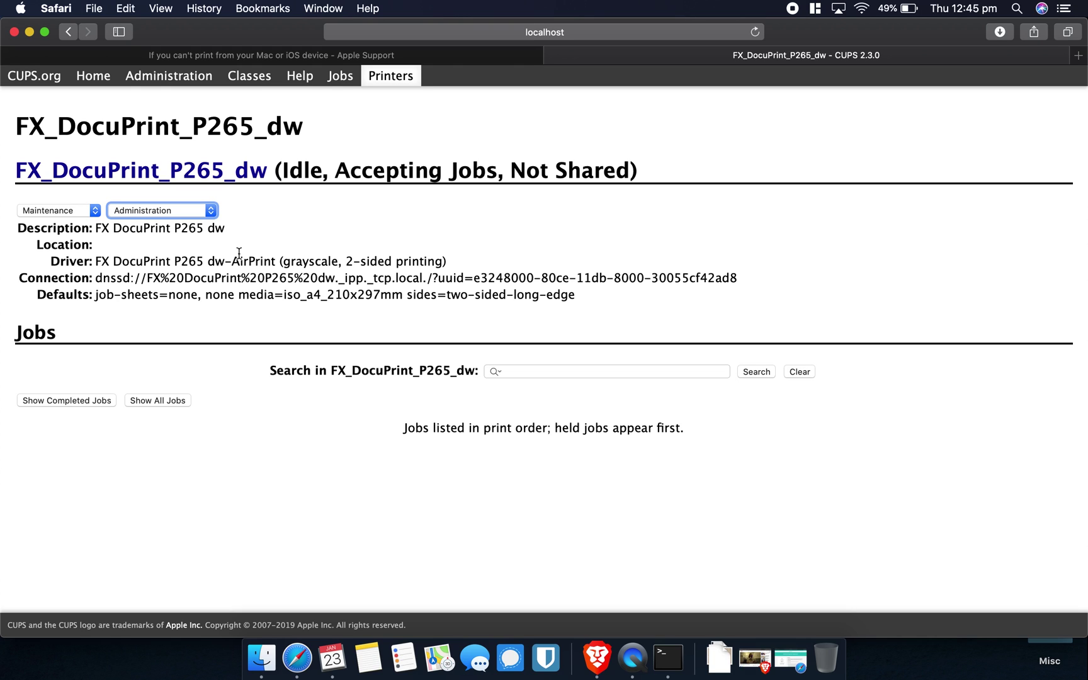
Step: View the CUPS Classes page, return to the Administration page, and minimize the Safari window
{"action": "left_click", "coordinate": [231, 80]}
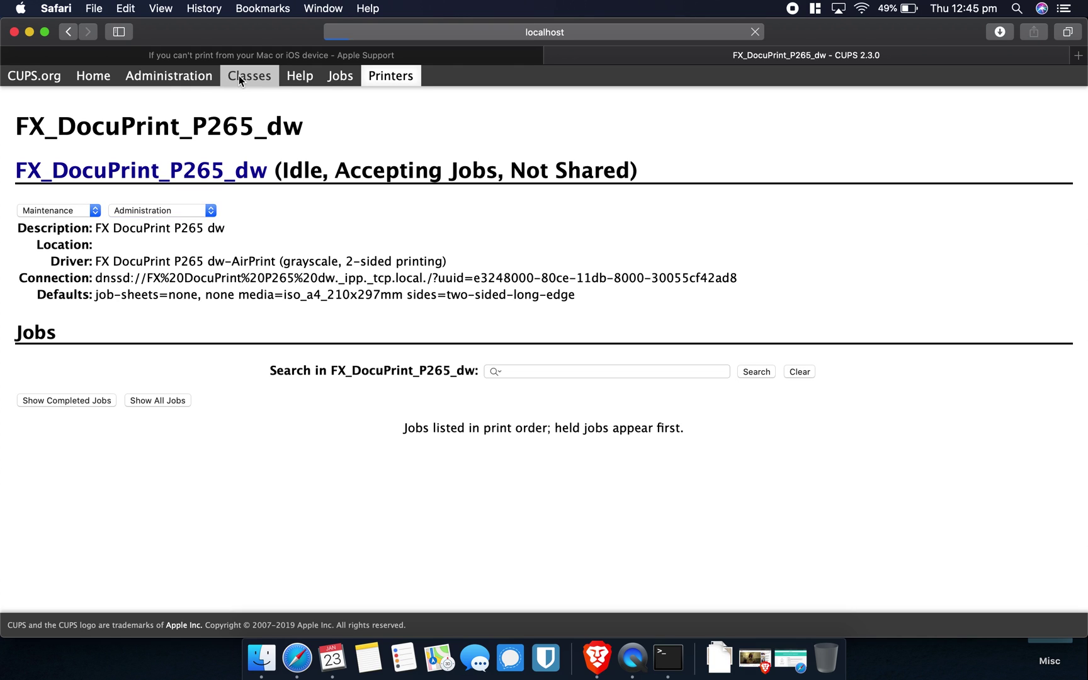
{"action": "left_click", "coordinate": [198, 87]}
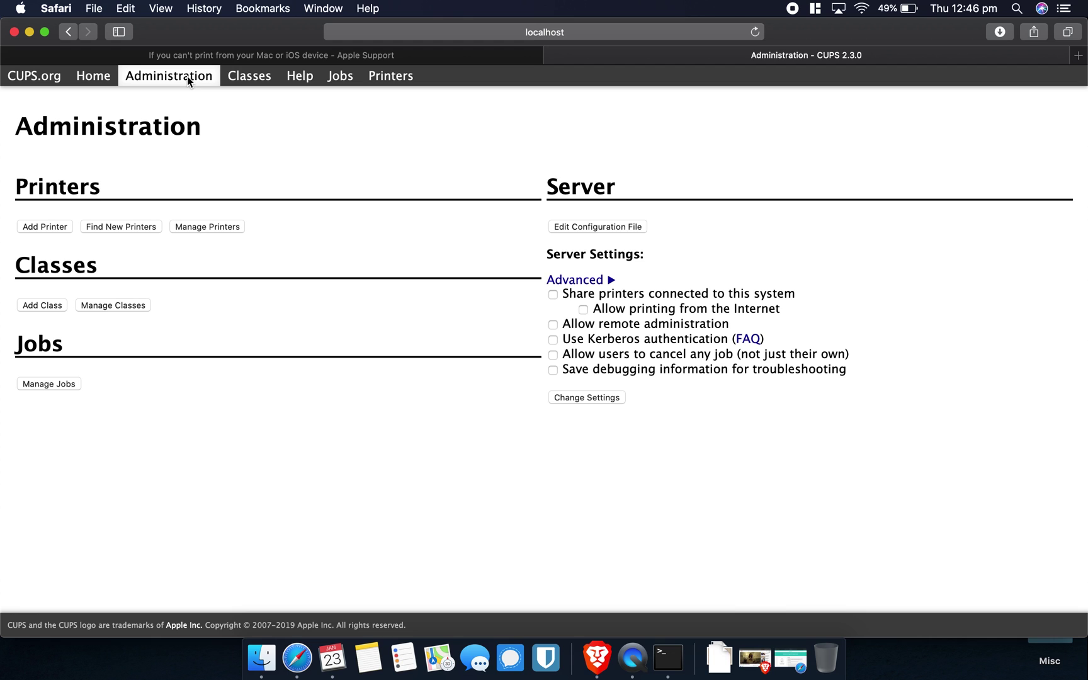
{"action": "left_click", "coordinate": [29, 31]}
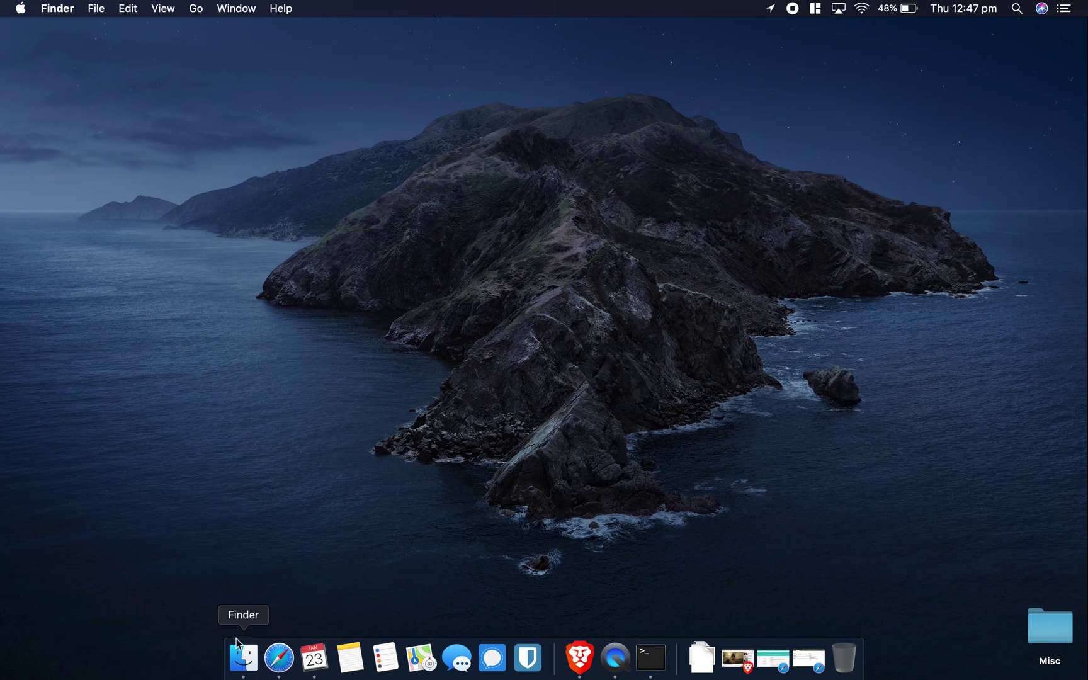
Step: Open the /Library/Printers/ folder in Finder using Go to Folder
{"action": "left_click", "coordinate": [197, 7]}
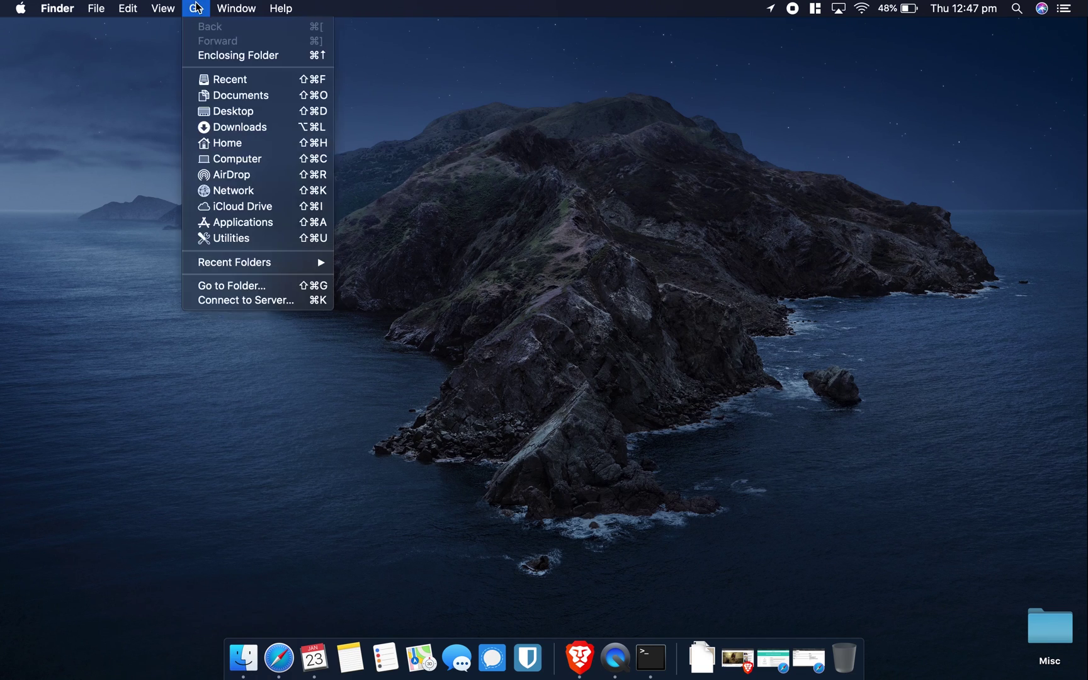
{"action": "left_click", "coordinate": [229, 287]}
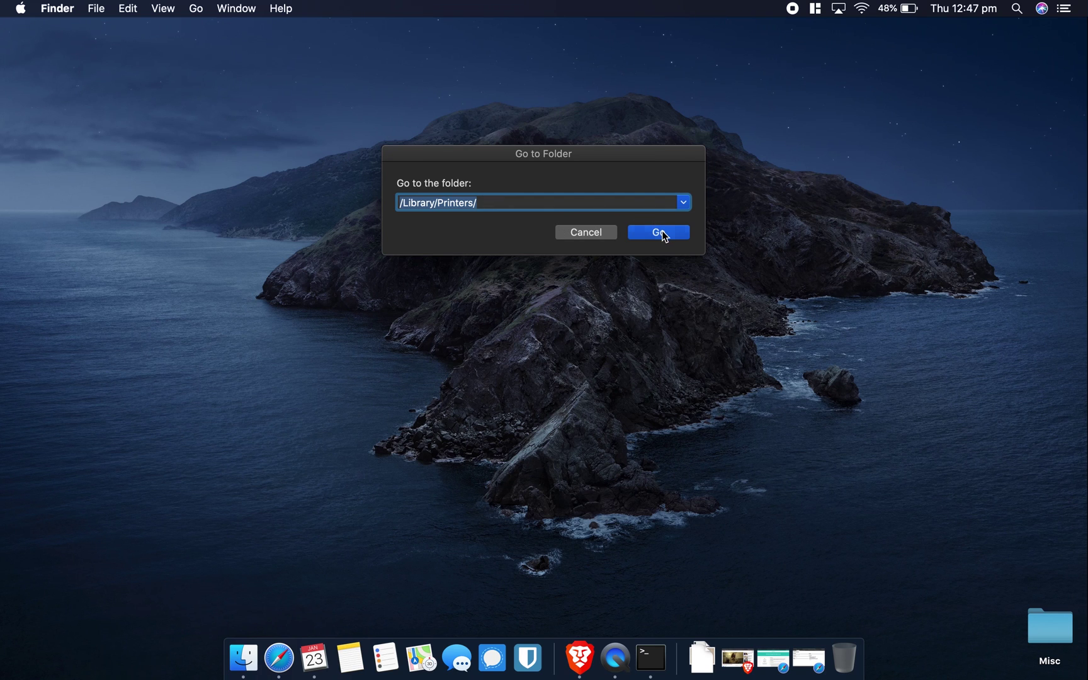
{"action": "left_click", "coordinate": [663, 233]}
{"action": "left_click_drag", "start_coordinate": [594, 326], "coordinate": [399, 152]}
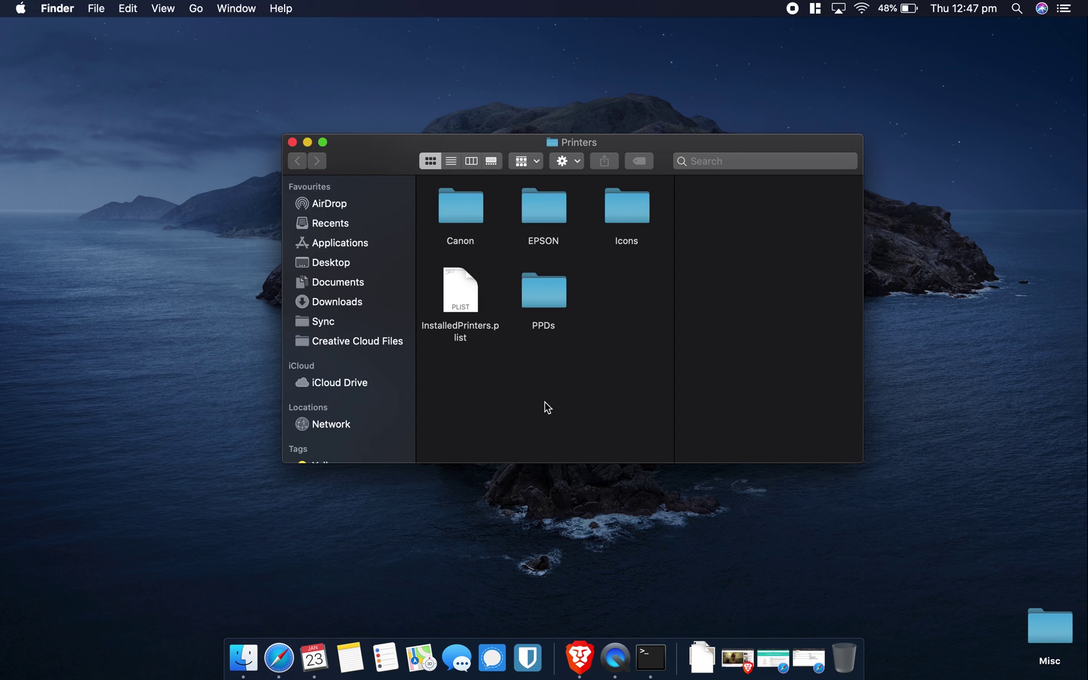
Step: Select all the items in the Printers folder, and clear the selection without deleting anything
{"action": "left_click_drag", "start_coordinate": [659, 393], "coordinate": [454, 207]}
{"action": "left_click", "coordinate": [553, 388]}
{"action": "left_click", "coordinate": [465, 216]}
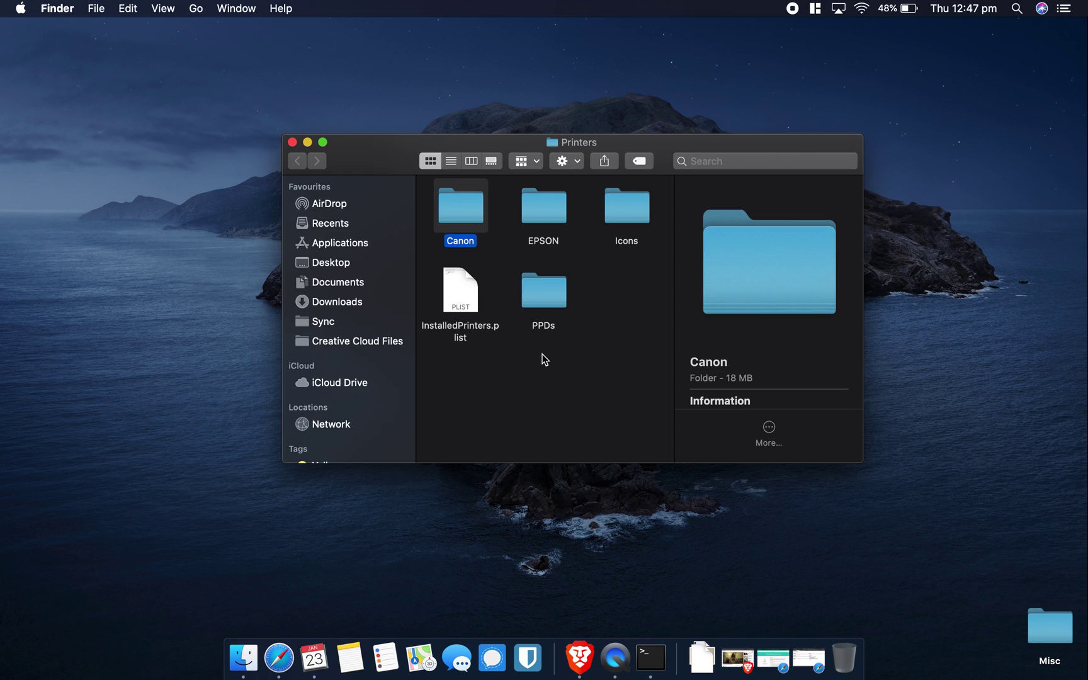
{"action": "key", "text": "super+a"}
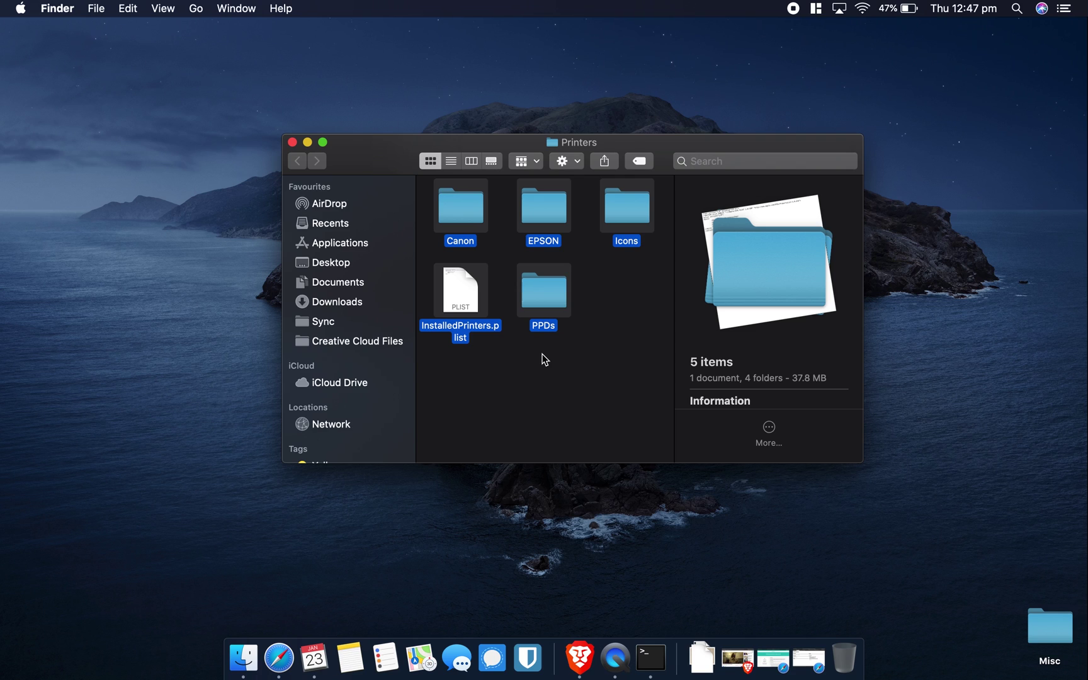
{"action": "left_click", "coordinate": [542, 355]}
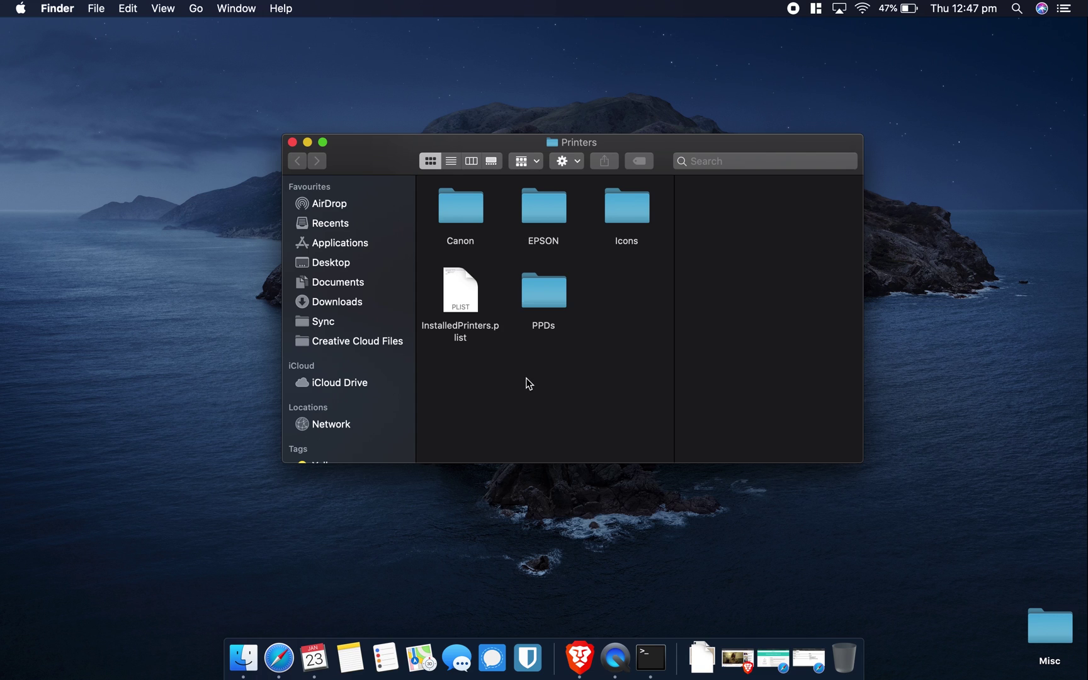
Step: Examine the Canon and EPSON folders in the Printers folder, and close the Finder window
{"action": "left_click", "coordinate": [460, 208]}
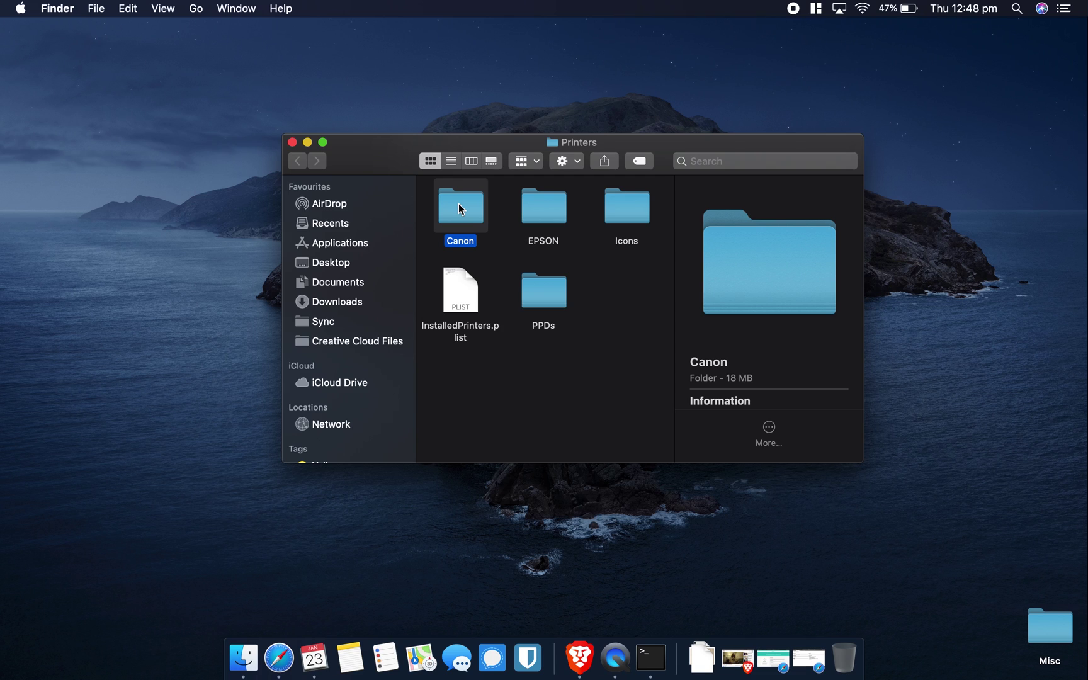
{"action": "left_click", "coordinate": [504, 205]}
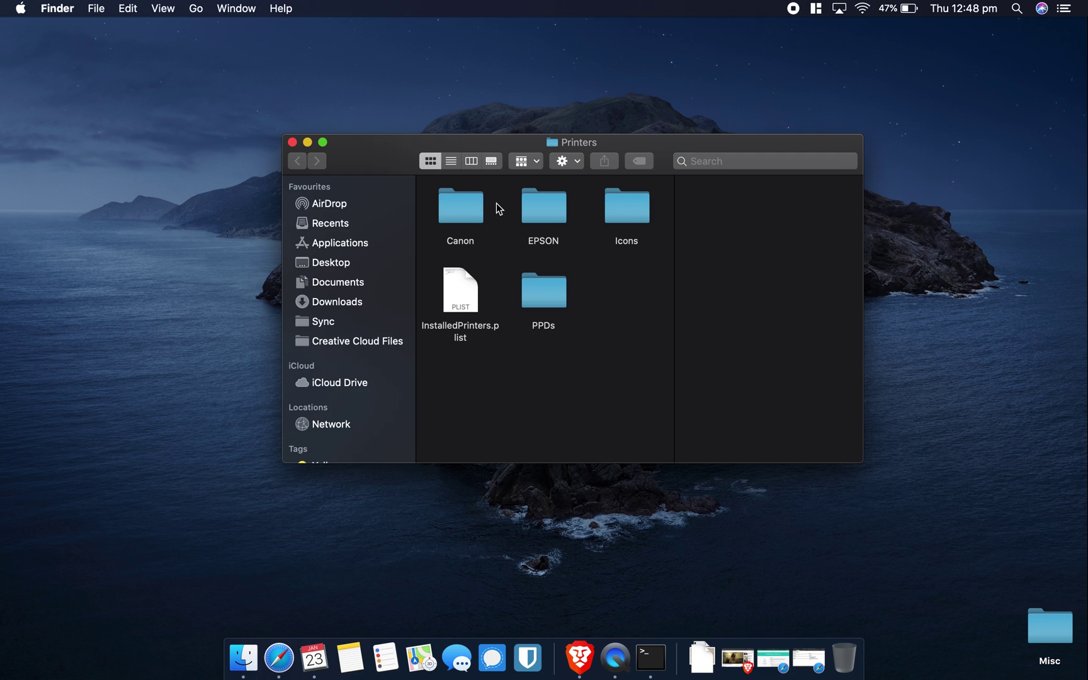
{"action": "double_click", "coordinate": [536, 213]}
{"action": "left_click", "coordinate": [296, 162]}
{"action": "left_click_drag", "start_coordinate": [641, 343], "coordinate": [450, 216]}
{"action": "left_click", "coordinate": [292, 142]}
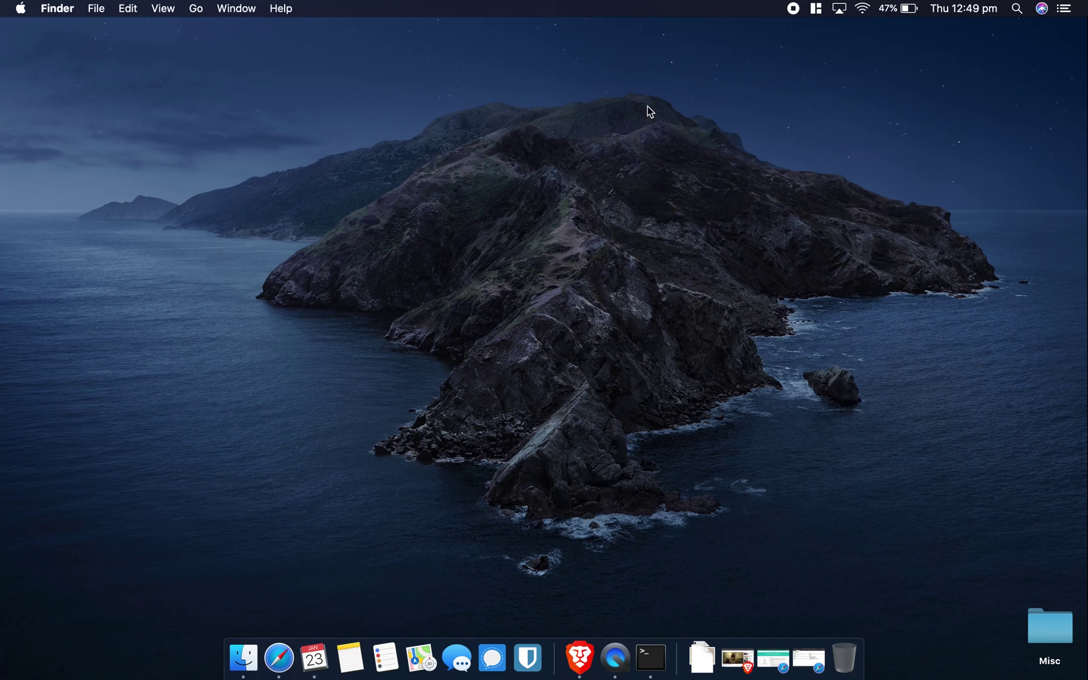
Step: Check which Wi-Fi network the Mac is connected to, and dismiss the network list
{"action": "left_click", "coordinate": [865, 10]}
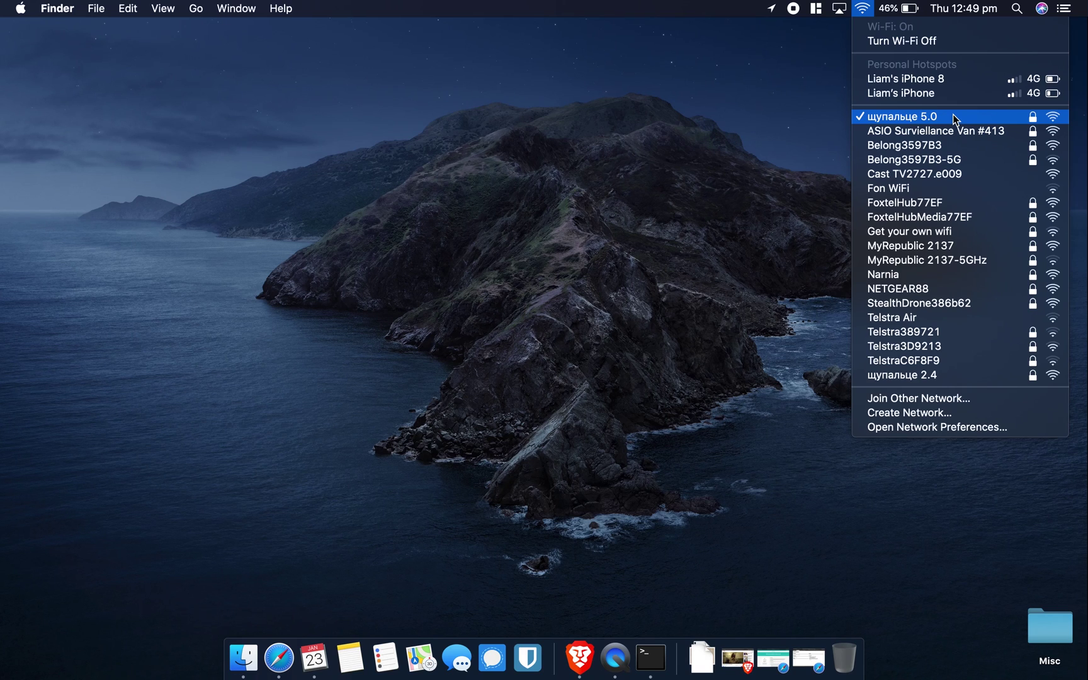
{"action": "left_click", "coordinate": [576, 255]}
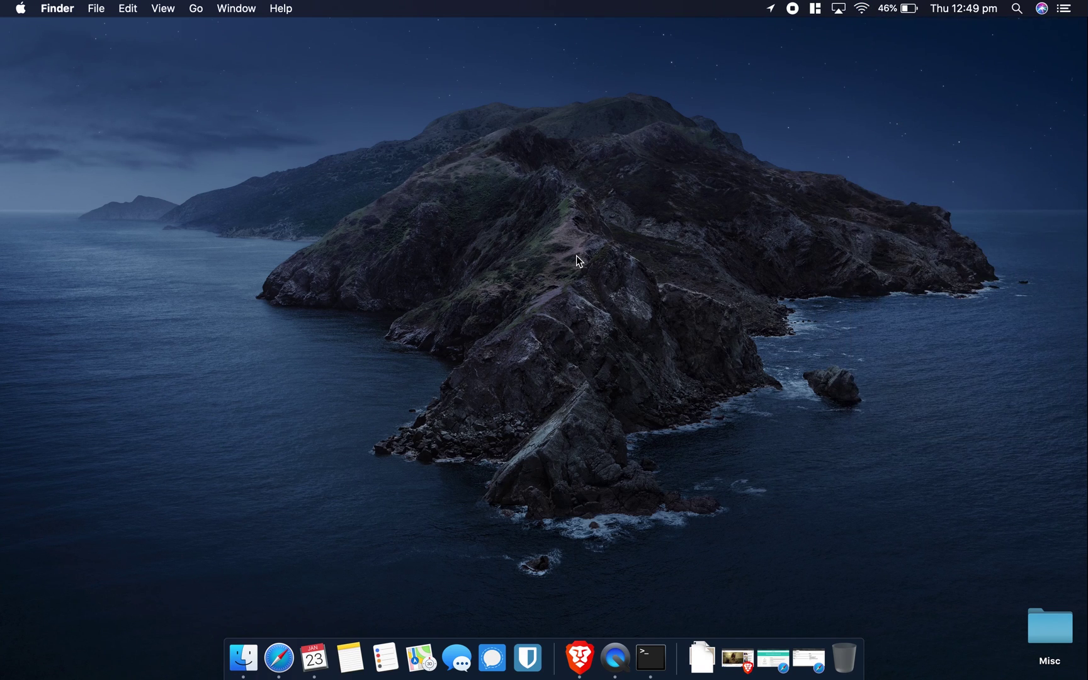